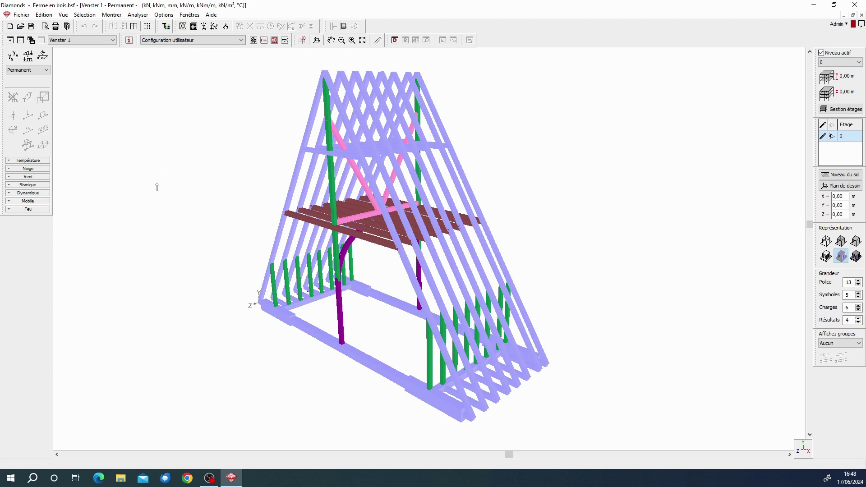
Browse the Diamonds model files available for opening and close the file selection without loading one.
left_click(21, 25)
left_click(495, 243)
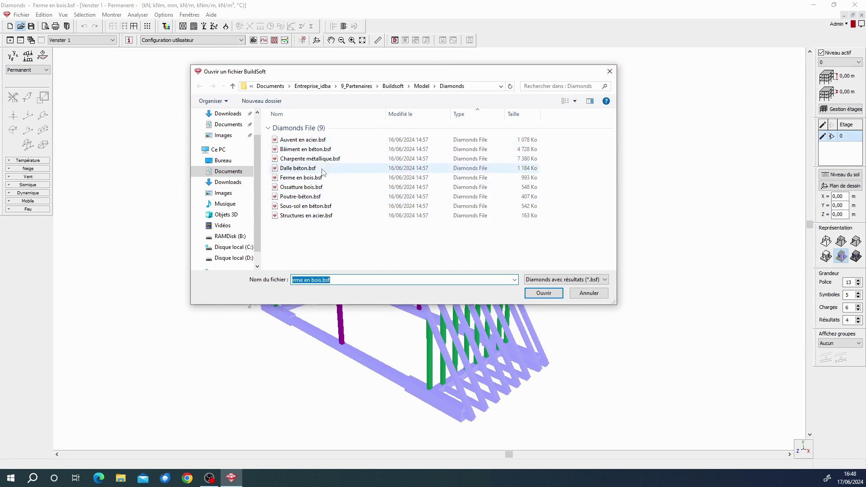
left_click(611, 72)
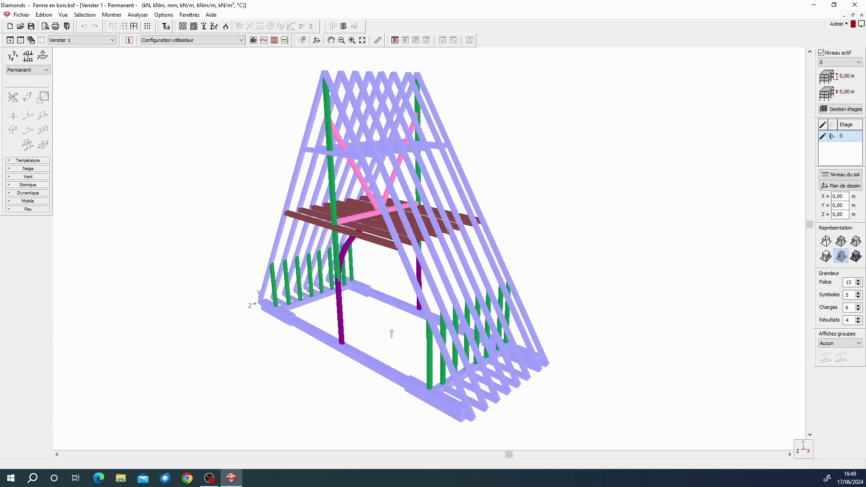
mouse_move(390, 334)
middle_mouse_down()
mouse_move(404, 333)
mouse_move(395, 342)
middle_mouse_up()
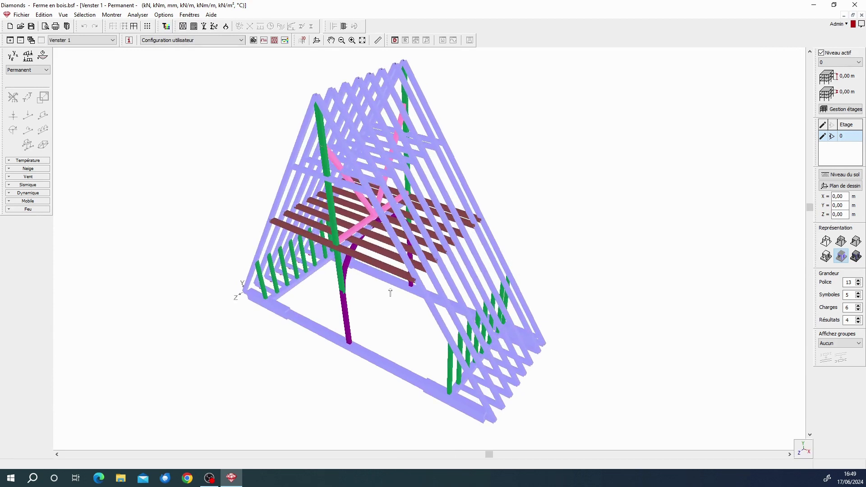
scroll(379, 267, "up", 2)
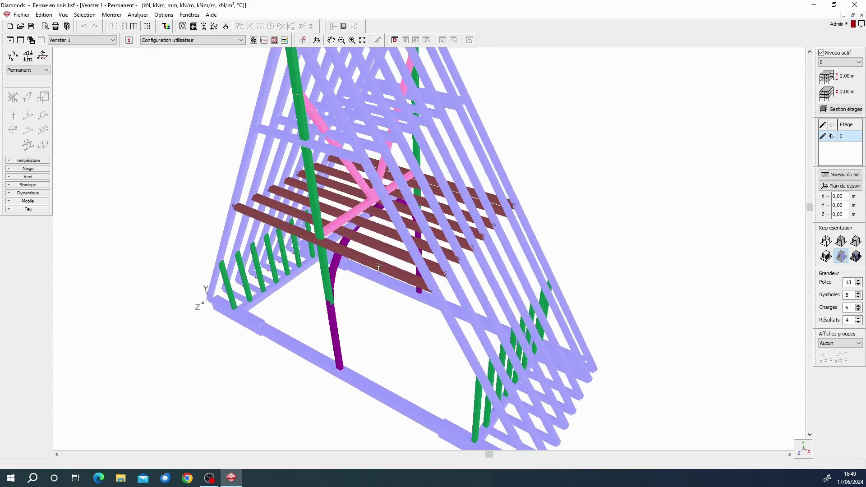
scroll(281, 252, "down", 2)
middle_click_drag(182, 187, 178, 190)
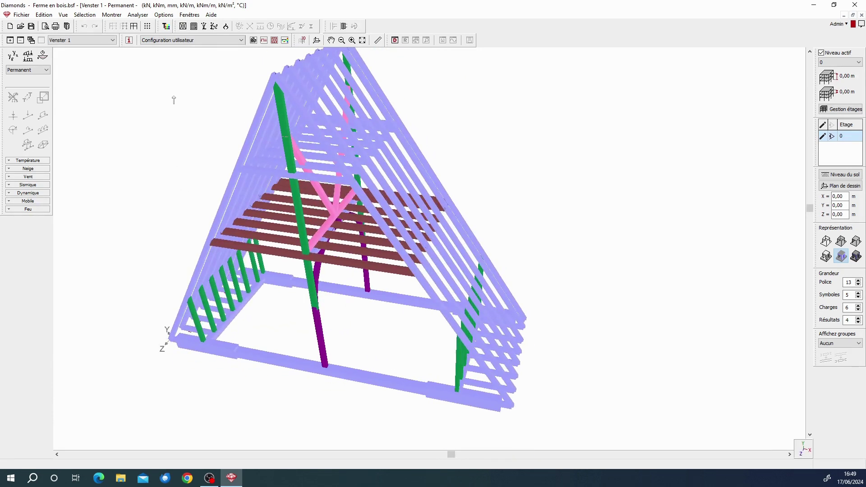
Review the design codes offered for concrete, steel, timber and stainless steel, including the national variants of EN 1993-1-4-1.
left_click(138, 14)
mouse_move(165, 199)
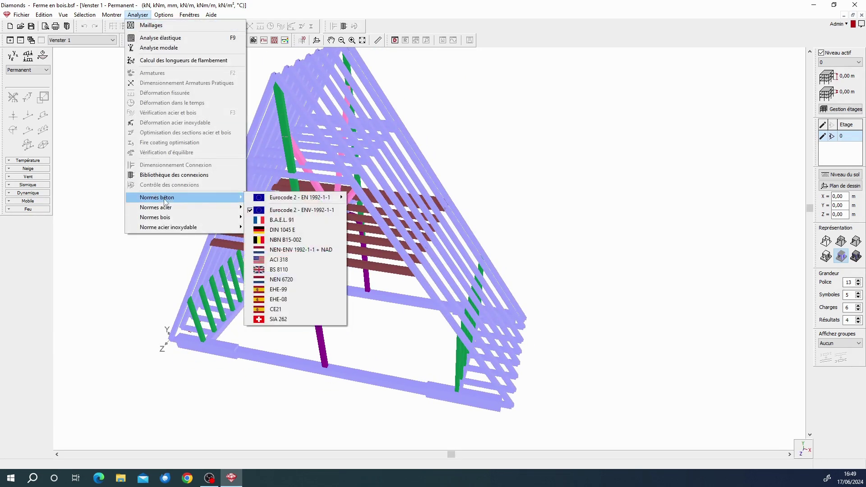
mouse_move(298, 200)
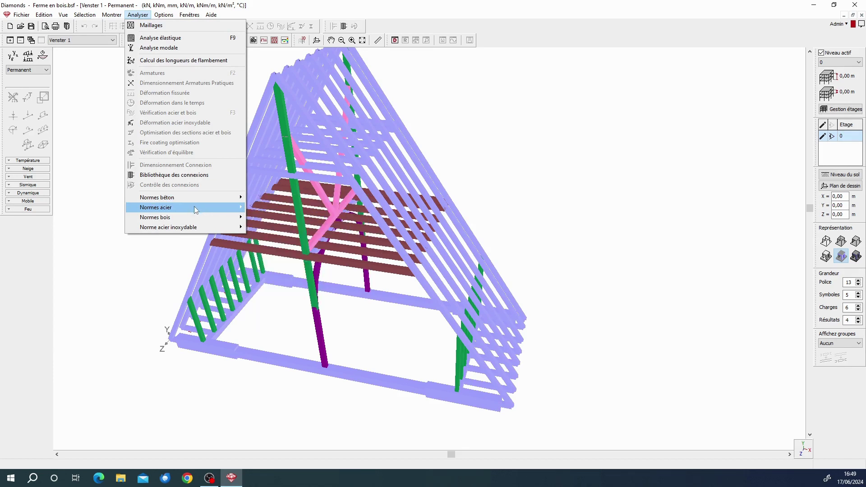
mouse_move(194, 206)
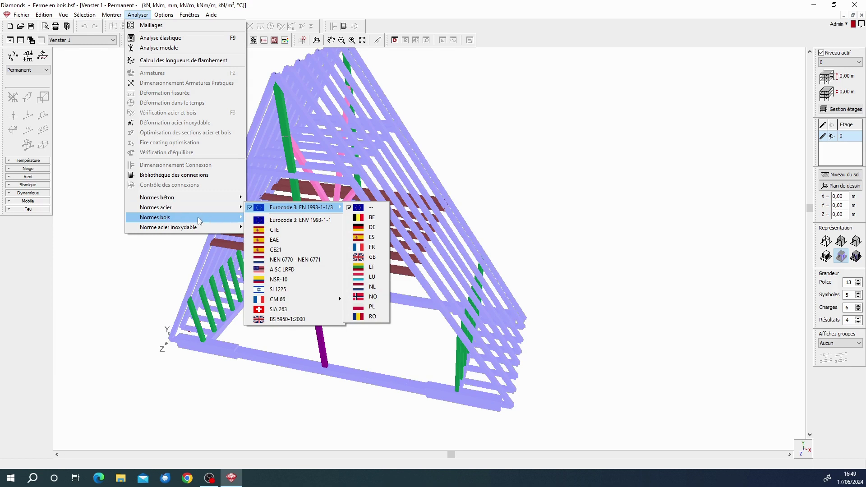
mouse_move(215, 230)
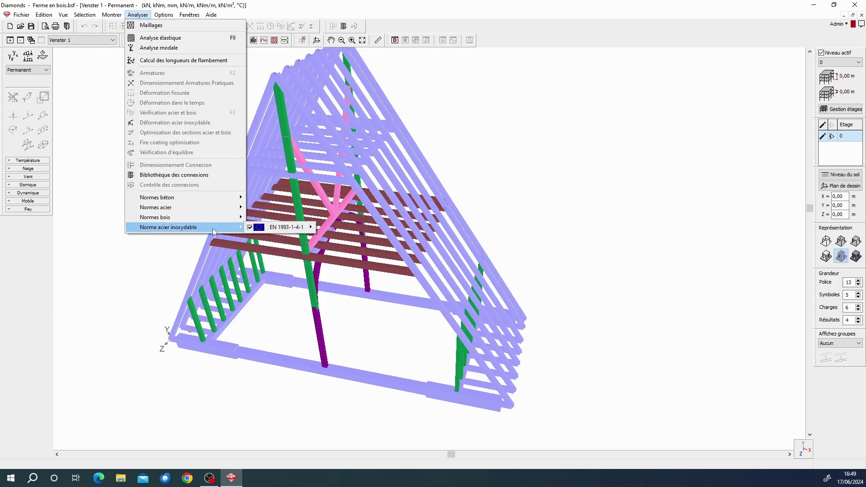
mouse_move(287, 230)
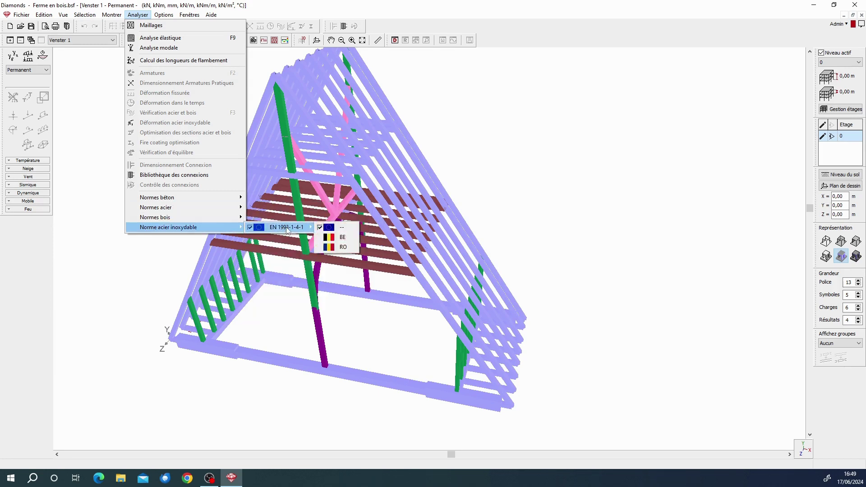
Inspect the settings for a new parametric connection in the connection library and close both without adding anything.
left_click(172, 175)
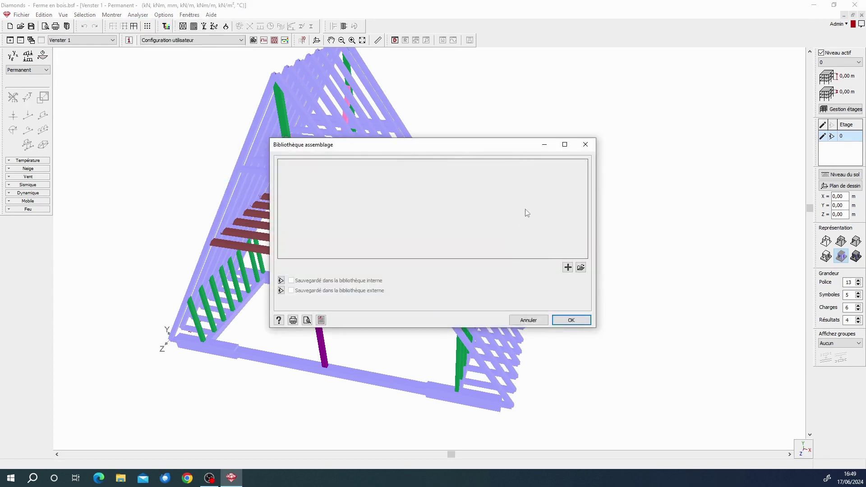
left_click(568, 267)
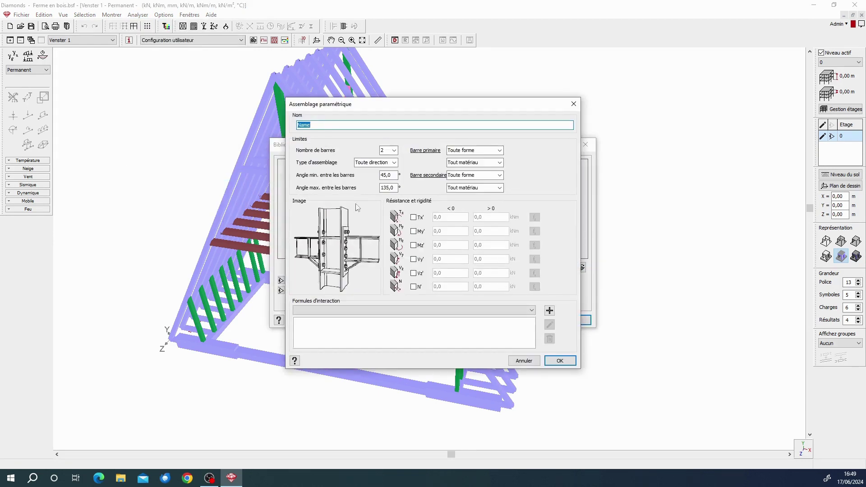
left_click(573, 104)
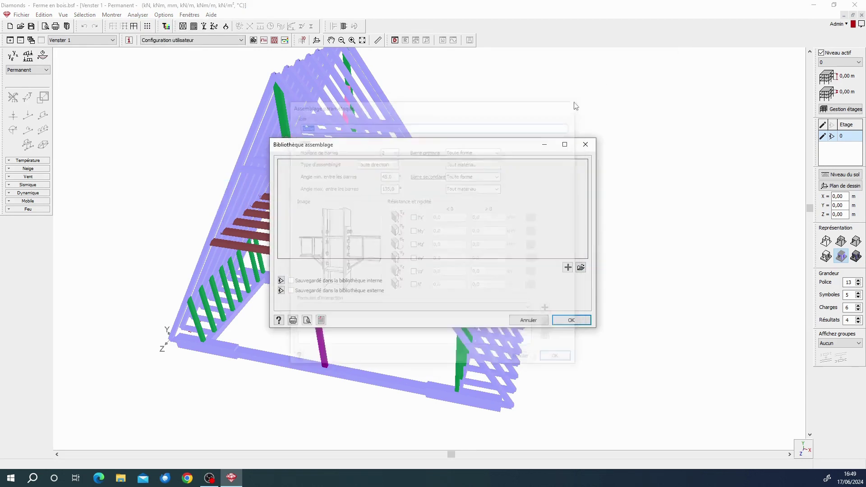
left_click(585, 144)
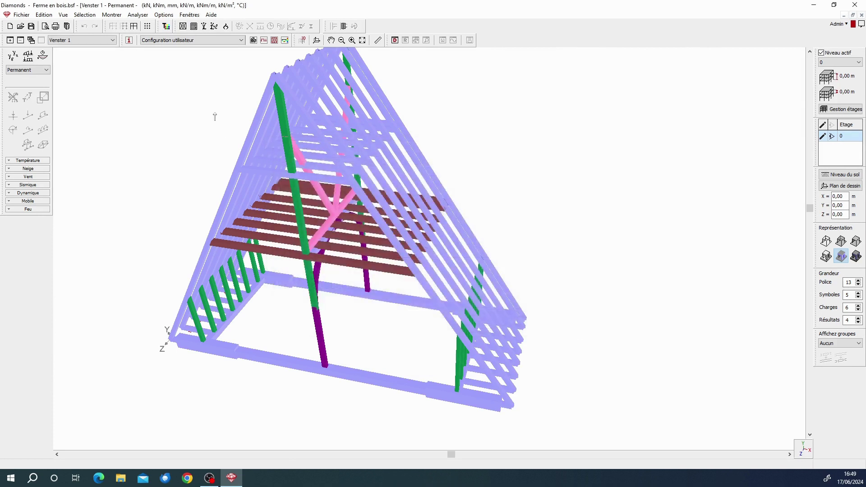
Switch the timber frame's display configuration to Géométrie.
left_click(163, 41)
left_click(256, 49)
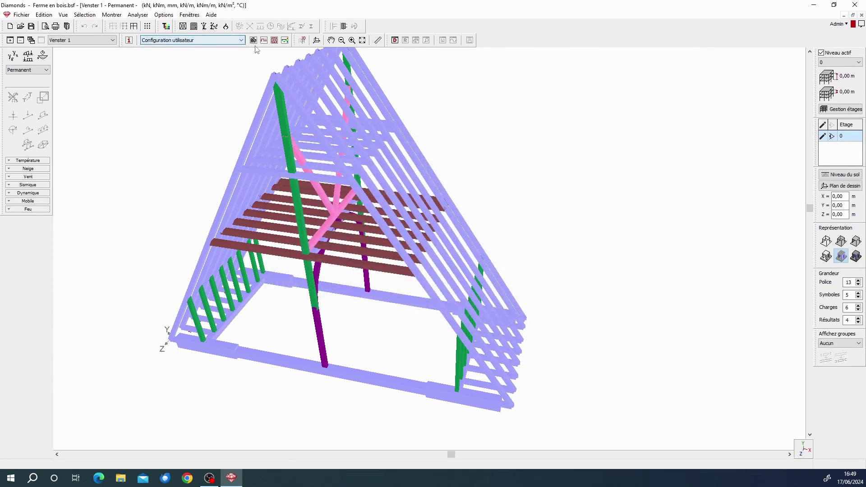
left_click(240, 40)
left_click(156, 48)
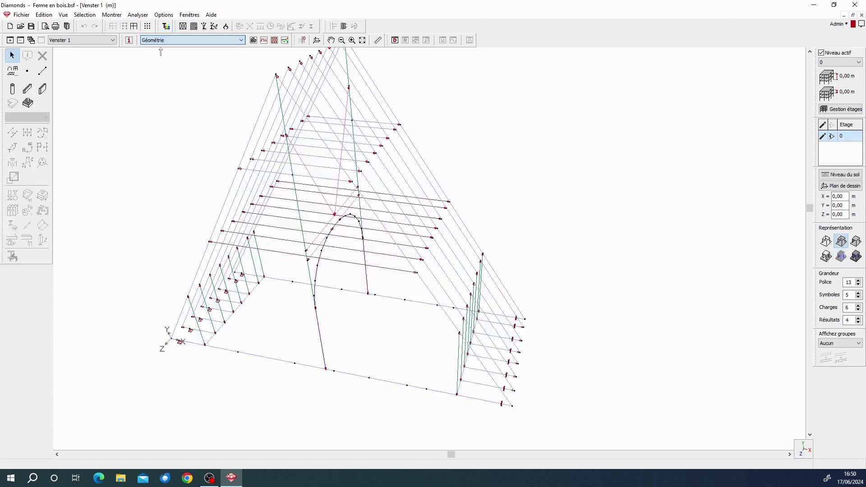
View the timber frame in the Charges, Résultats and Maillage configurations and return to Géométrie.
left_click(160, 41)
left_click(155, 54)
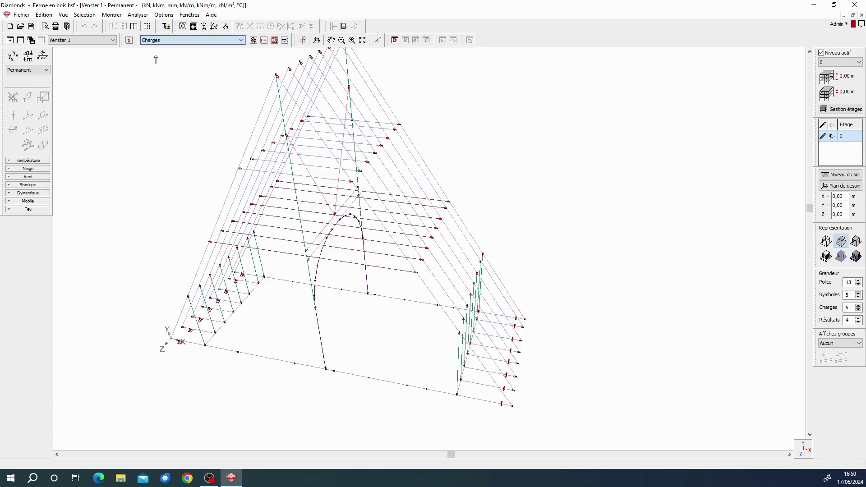
left_click(177, 41)
left_click(152, 60)
left_click(164, 41)
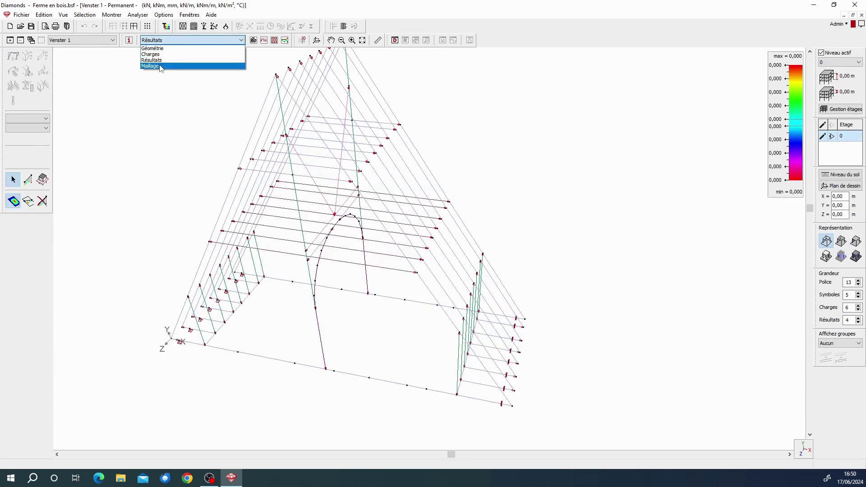
left_click(155, 66)
left_click(164, 40)
left_click(162, 47)
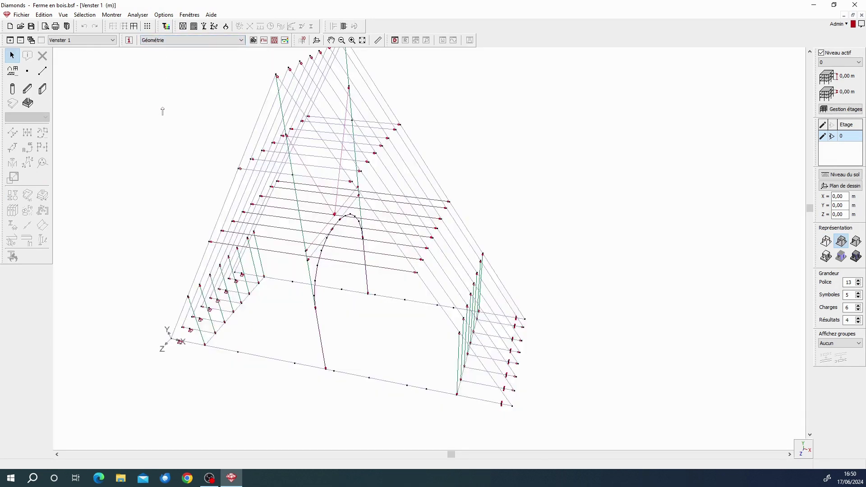
Look at the structure assistant's types and the truss (Construction en treillis) settings, and close them without creating a truss.
left_click(14, 74)
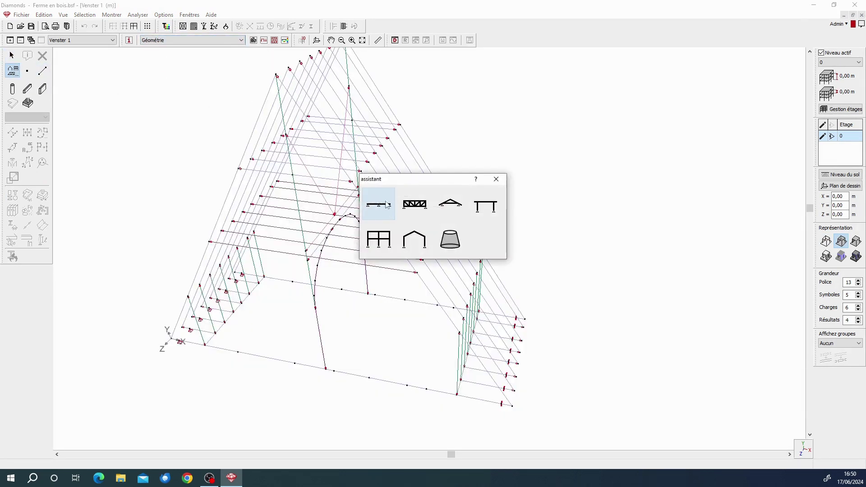
left_click_drag(416, 184, 130, 88)
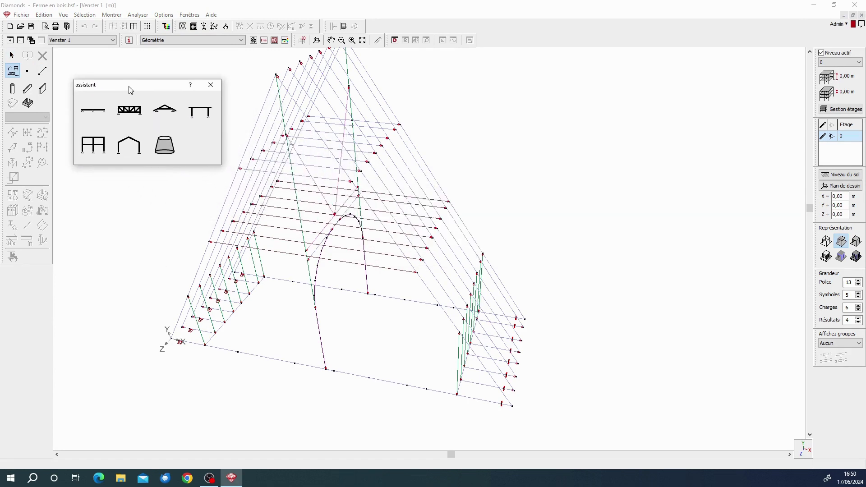
left_click(129, 108)
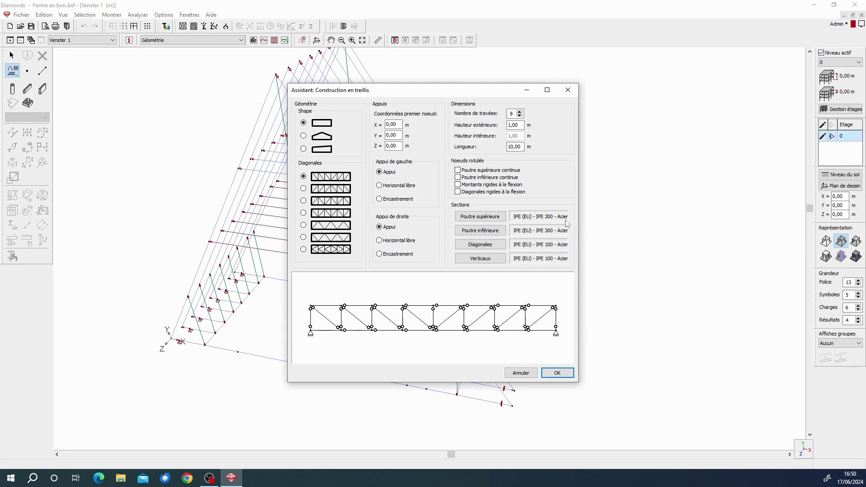
left_click(568, 90)
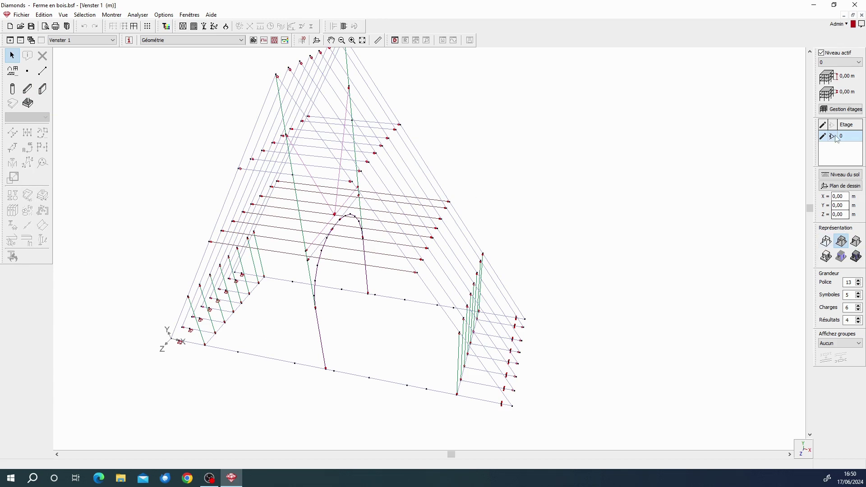
Set the timber frame's representation to solid coloured members and keep level 0 as the active level.
left_click(826, 242)
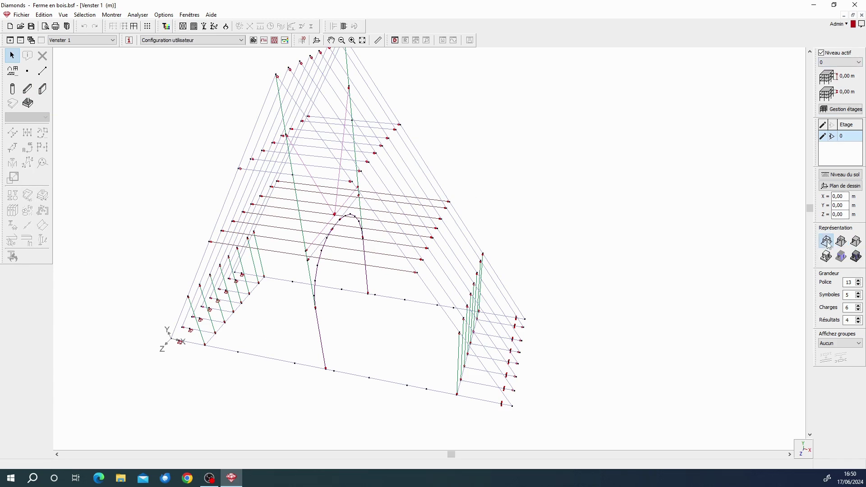
left_click(845, 263)
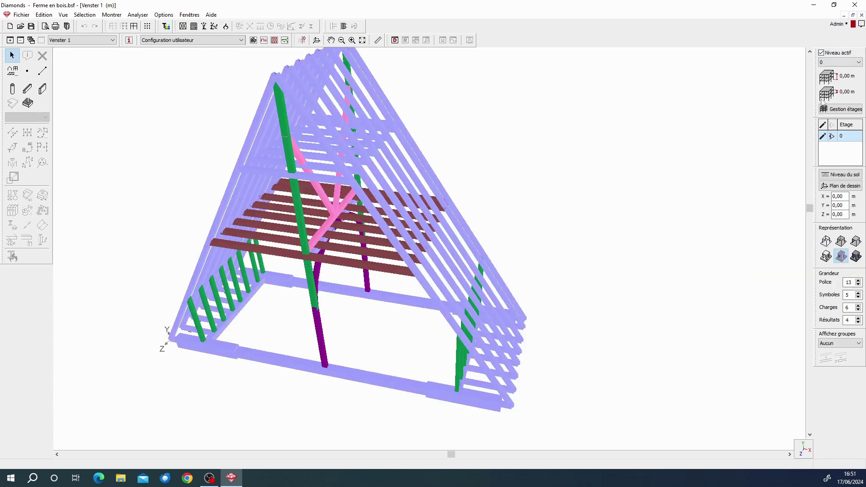
left_click(841, 63)
left_click(841, 69)
middle_click_drag(284, 314, 268, 307)
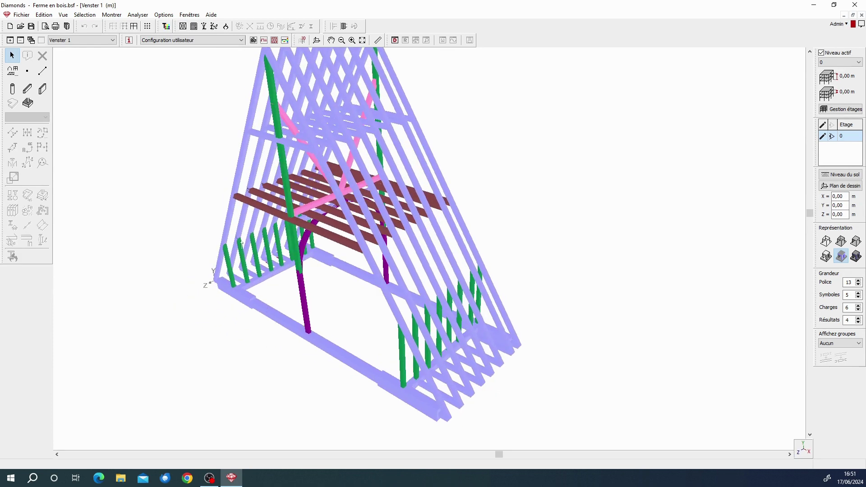
Open the concrete building model Bâiment en béton.bsf.
left_click(20, 26)
left_click(493, 247)
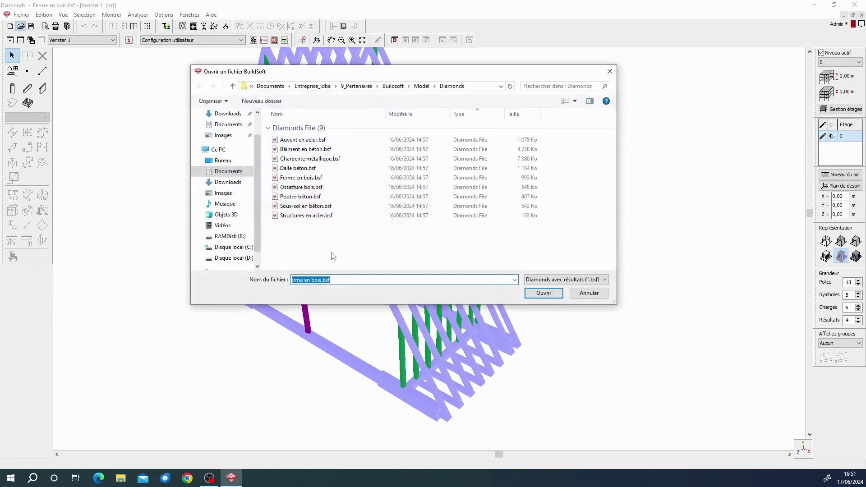
left_click(300, 149)
left_click(537, 293)
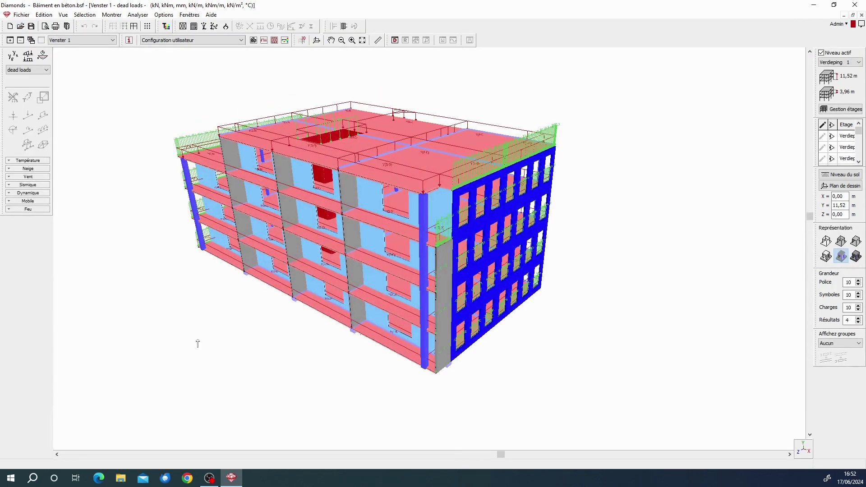
Switch the concrete building's display configuration to Géométrie and look at it from several sides.
middle_click_drag(197, 344, 370, 242)
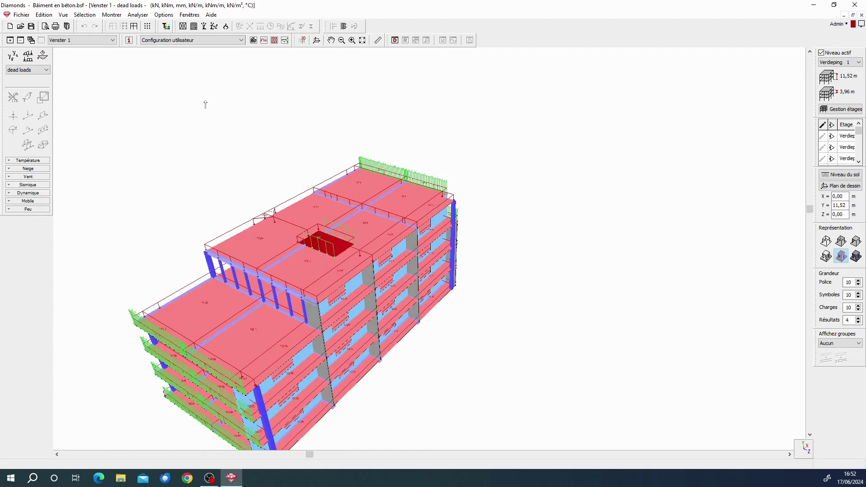
left_click(193, 39)
left_click(171, 56)
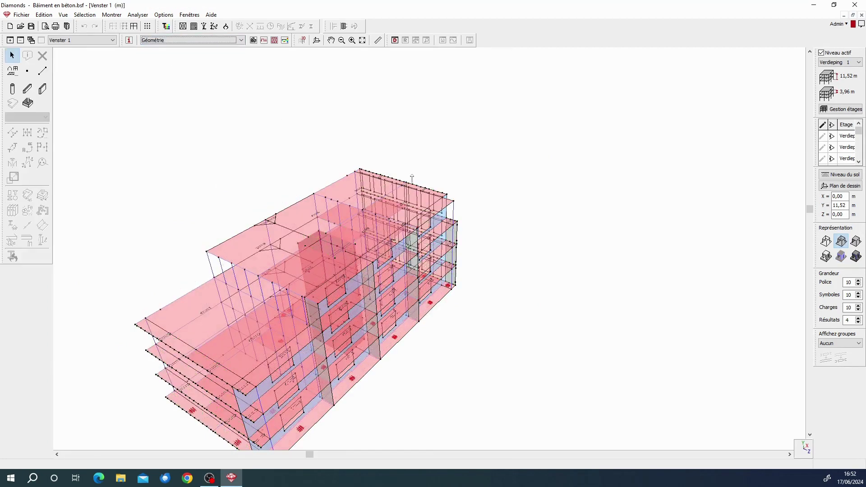
middle_click_drag(515, 194, 346, 176)
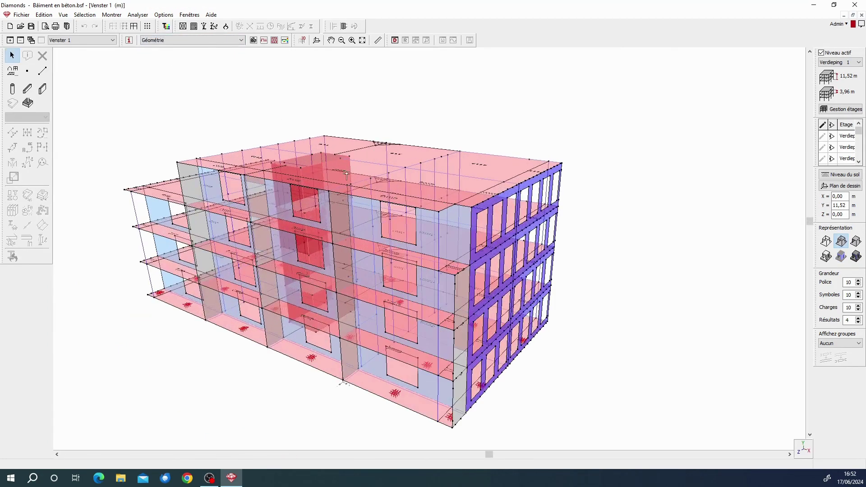
View the concrete building in the Charges and Résultats configurations and return to Géométrie.
left_click(192, 41)
left_click(180, 63)
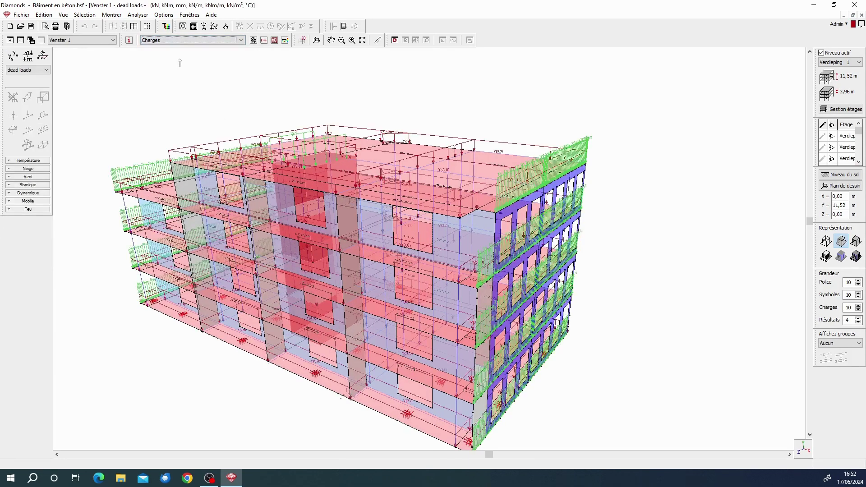
left_click(171, 40)
left_click(166, 66)
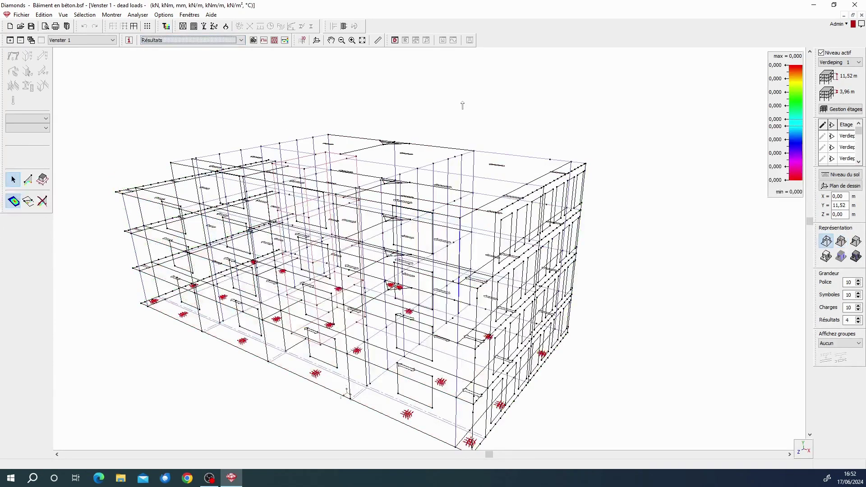
left_click(179, 40)
left_click(167, 48)
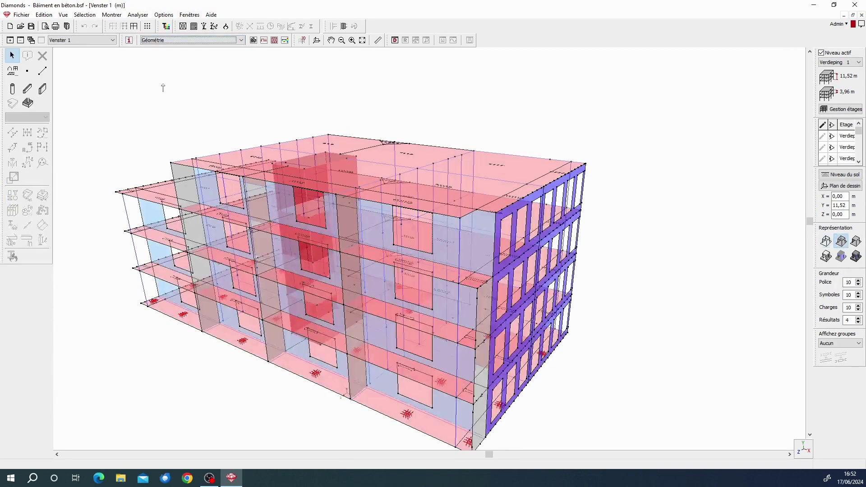
Open the steel canopy model Auvent en acier.bsf.
left_click(21, 26)
left_click(495, 241)
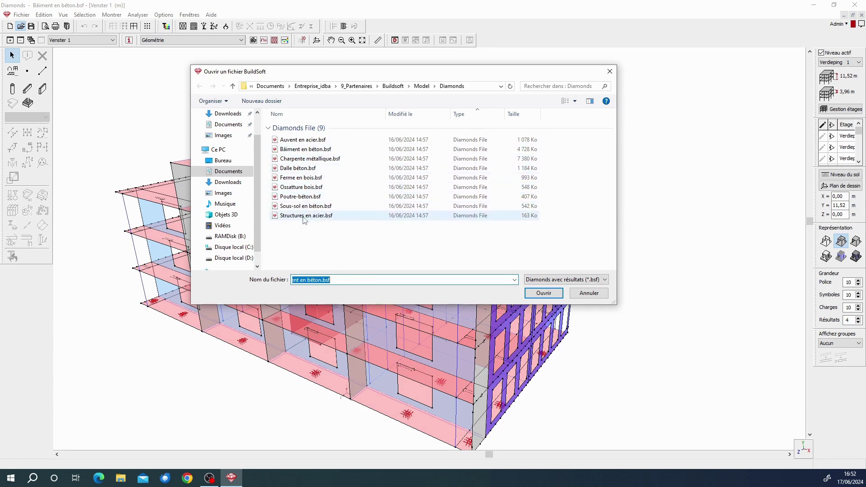
left_click(312, 141)
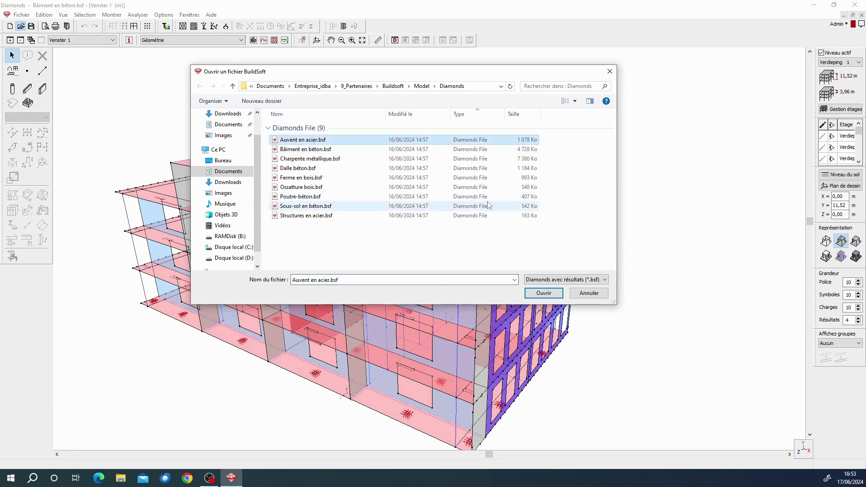
left_click(543, 294)
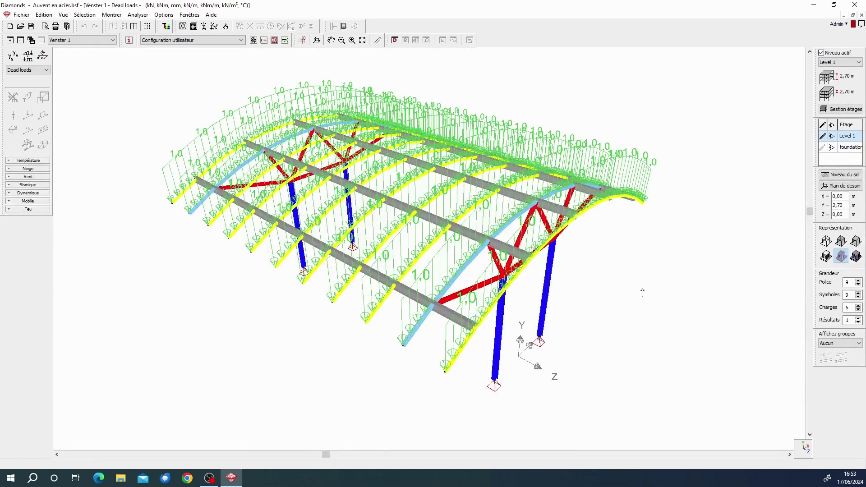
Look at the loaded steel canopy from another side, fit the whole model in view, and zoom in and out.
middle_click_drag(642, 293, 348, 176)
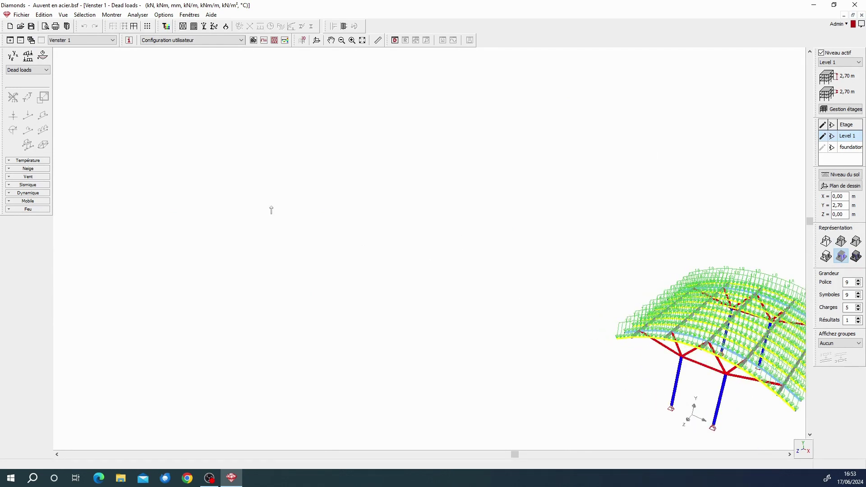
scroll(429, 296, "down", 10)
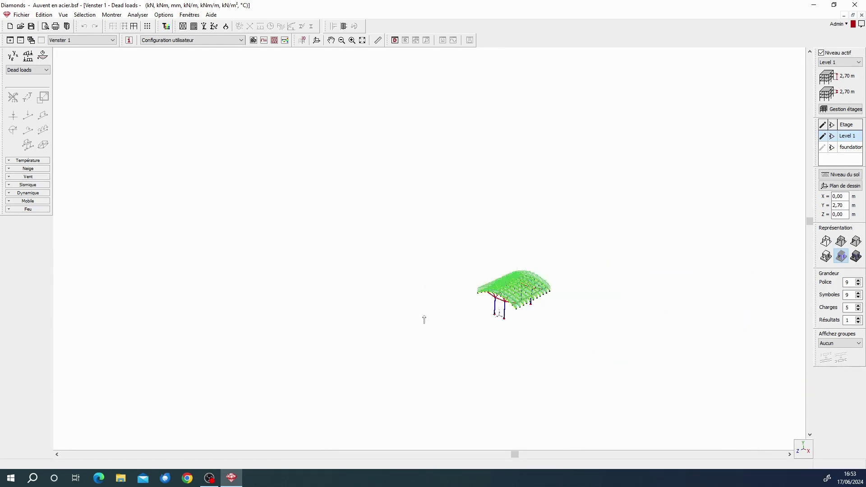
left_click(362, 41)
scroll(372, 270, "down", 3)
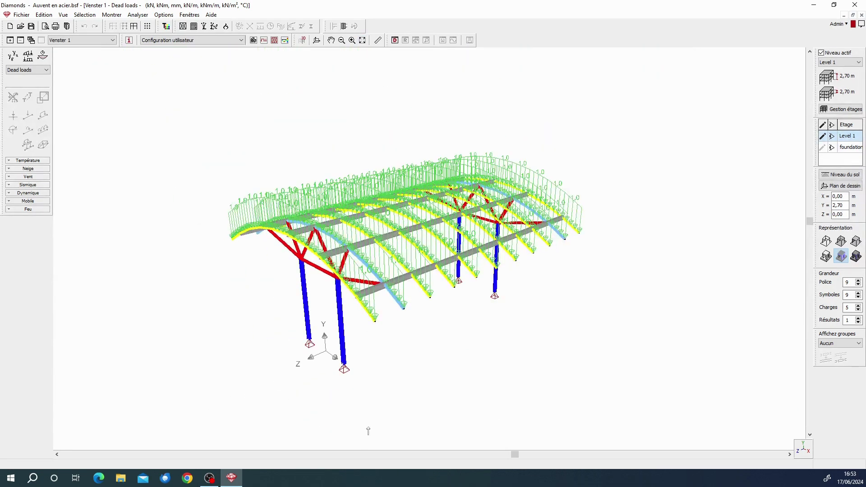
left_click(352, 40)
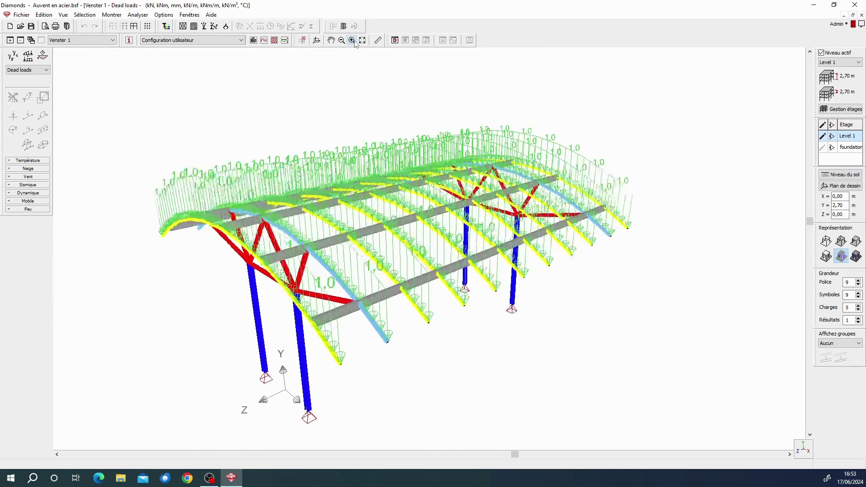
left_click(342, 40)
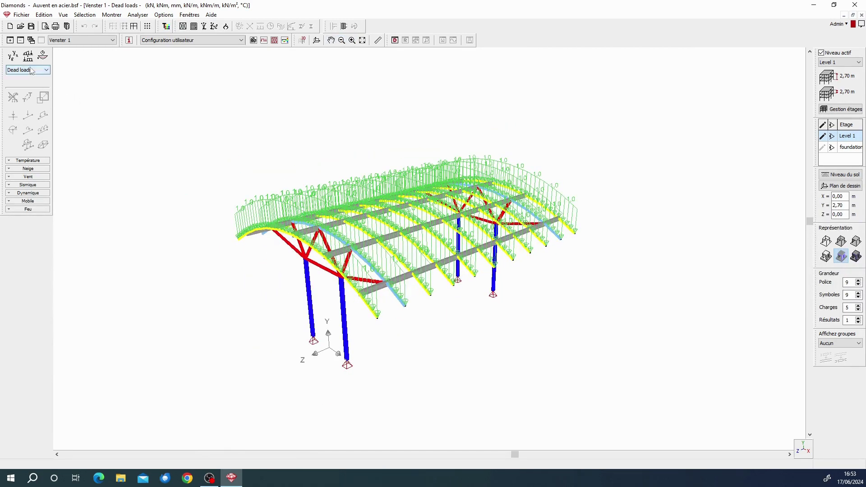
Examine the canopy's load groups with their EN 1990 coefficients and close the dialog.
left_click(13, 56)
left_click_drag(273, 122, 193, 64)
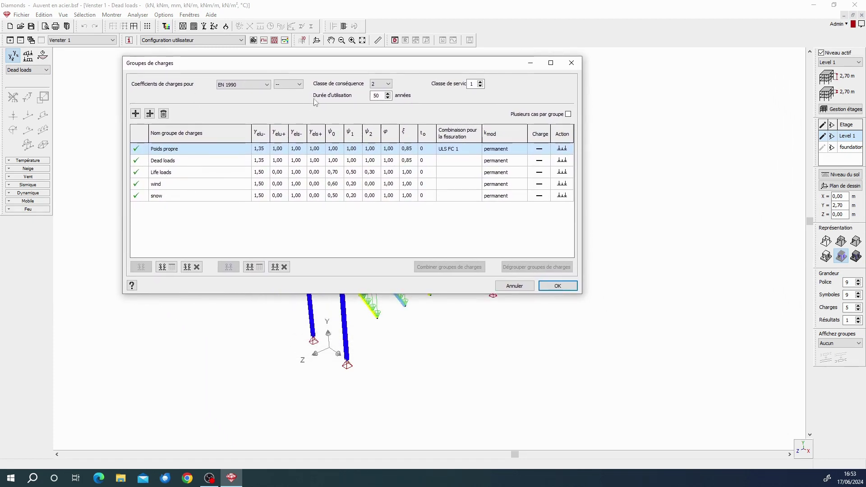
left_click_drag(340, 70, 354, 107)
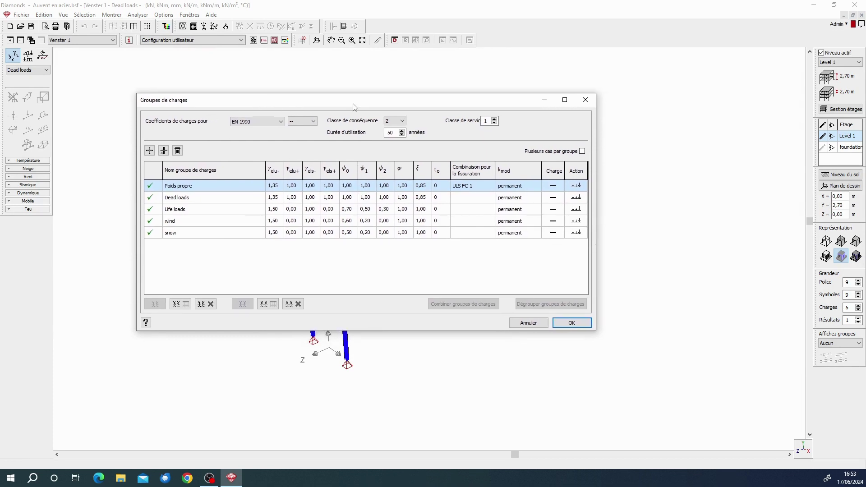
left_click(585, 100)
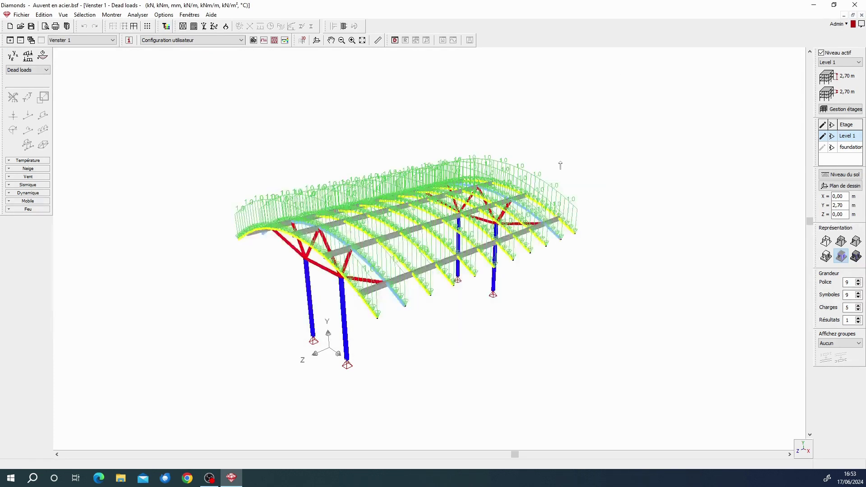
Switch the canopy's display configuration to Géométrie and show its members as solid coloured bars.
left_click(163, 40)
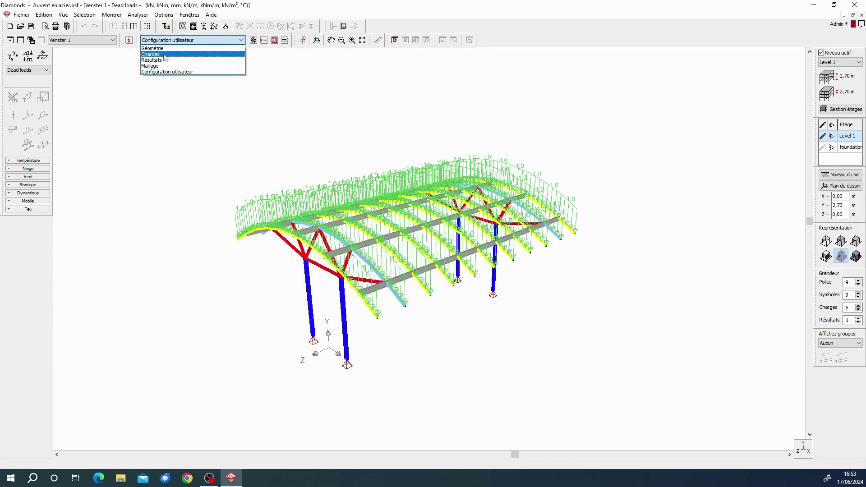
left_click(162, 48)
left_click(841, 258)
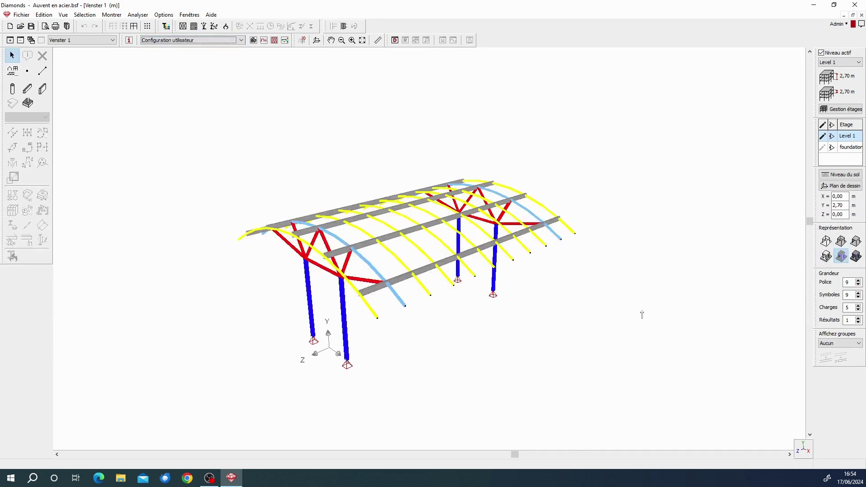
Open the properties of the near truss's red lower bar and check the sections it can be assigned.
middle_click_drag(641, 314, 653, 300)
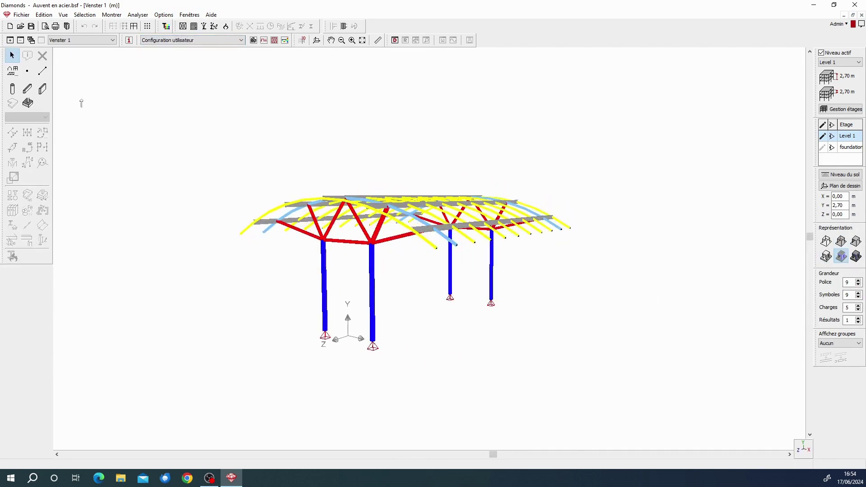
scroll(81, 102, "down", 1)
middle_click_drag(163, 157, 164, 165)
scroll(361, 262, "up", 8)
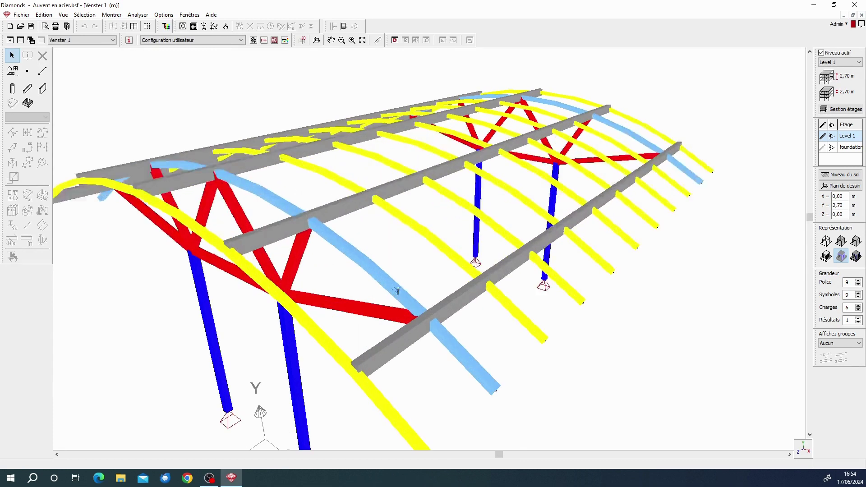
left_click(350, 313)
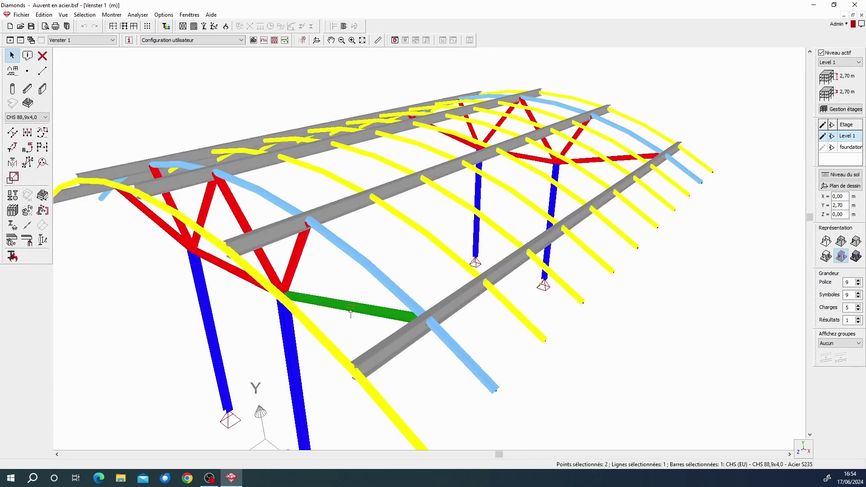
double_click(350, 311)
left_click_drag(410, 109, 348, 61)
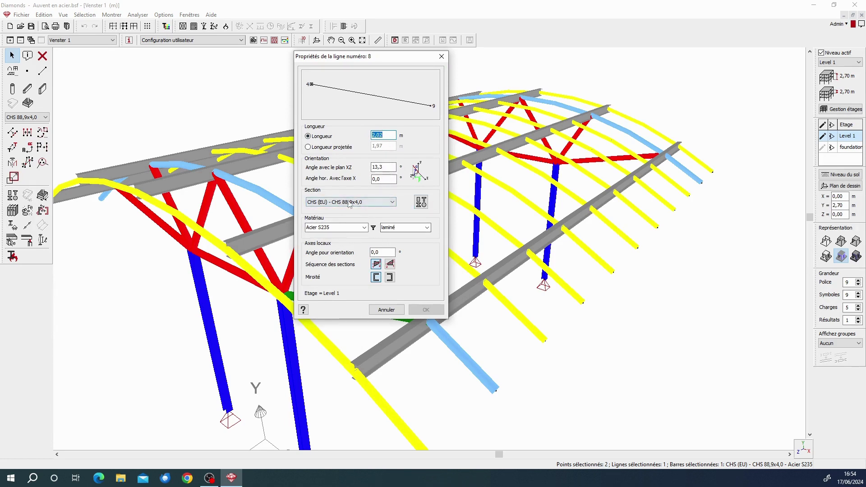
left_click(387, 207)
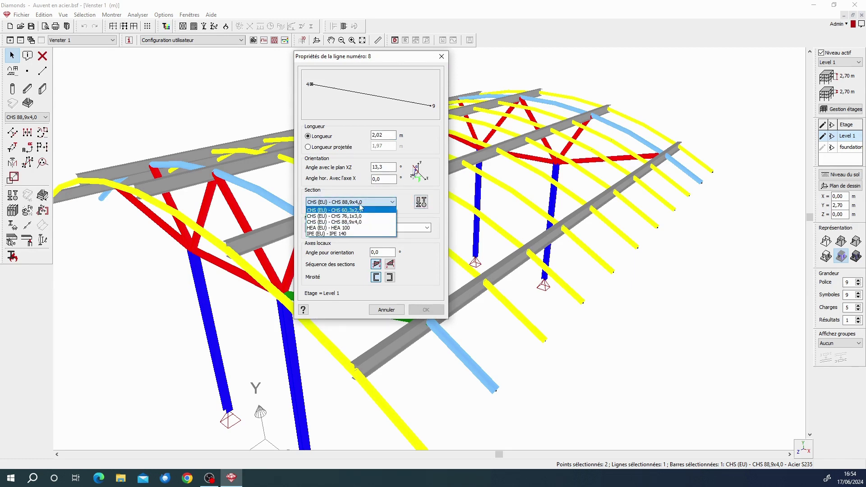
left_click(405, 200)
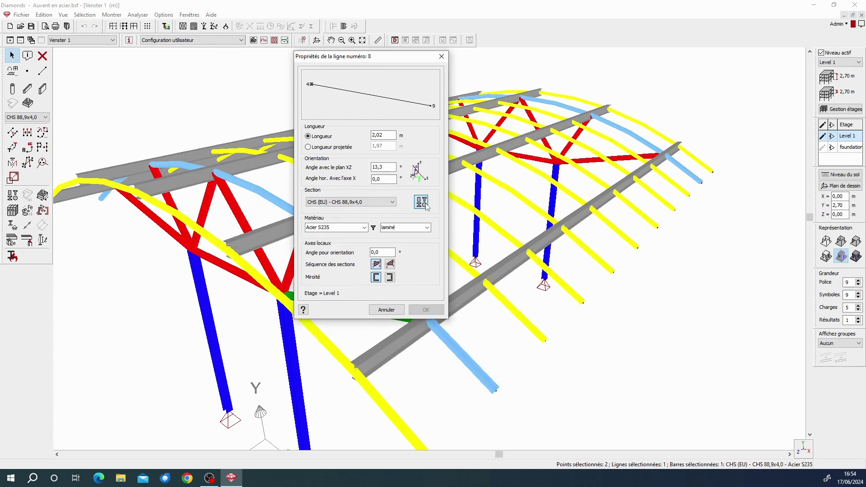
Open the bar's section definition and examine the available shapes, the dimensions sketch and the axes sketch.
left_click(423, 204)
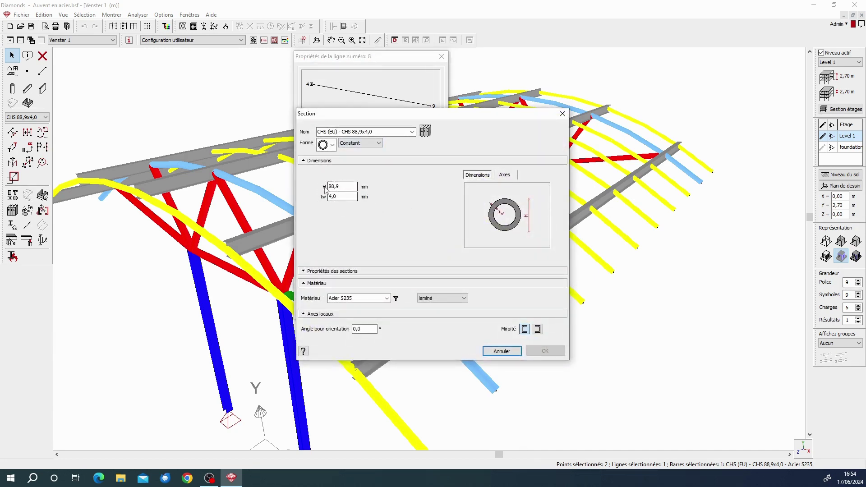
left_click(332, 145)
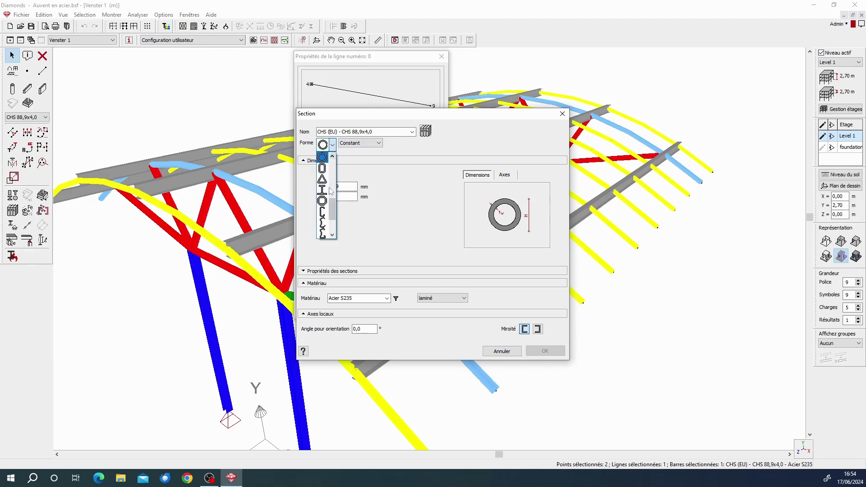
left_click(385, 169)
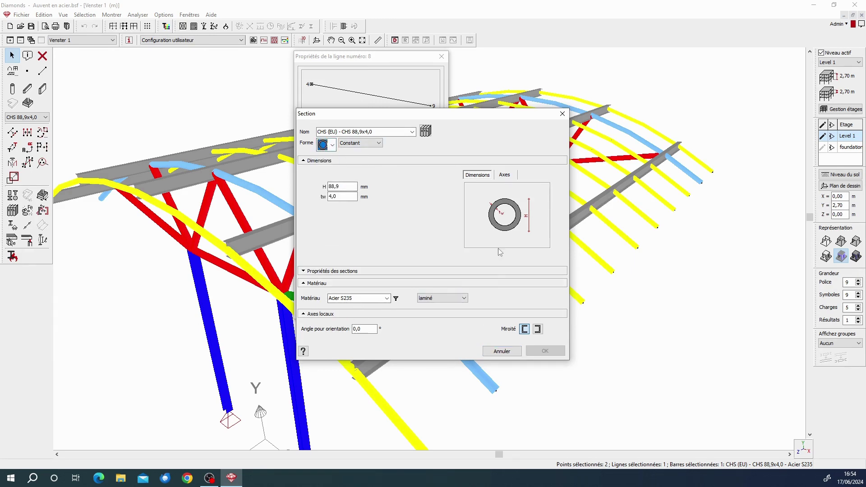
left_click(507, 175)
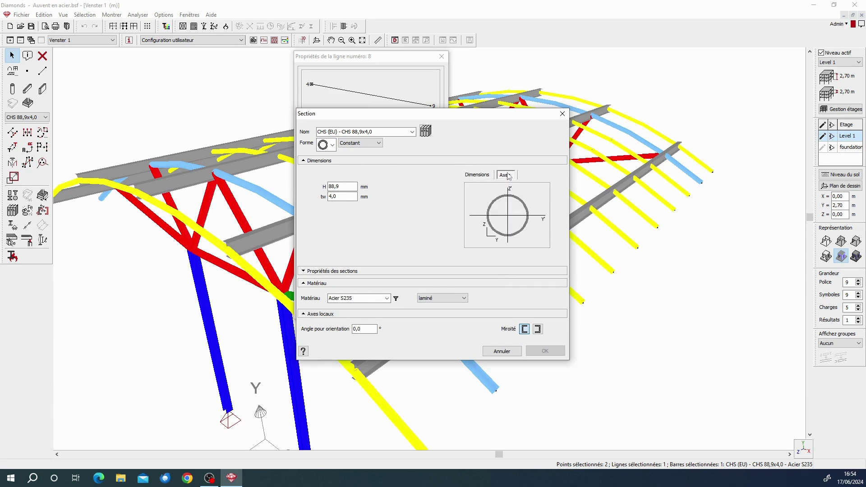
left_click(475, 175)
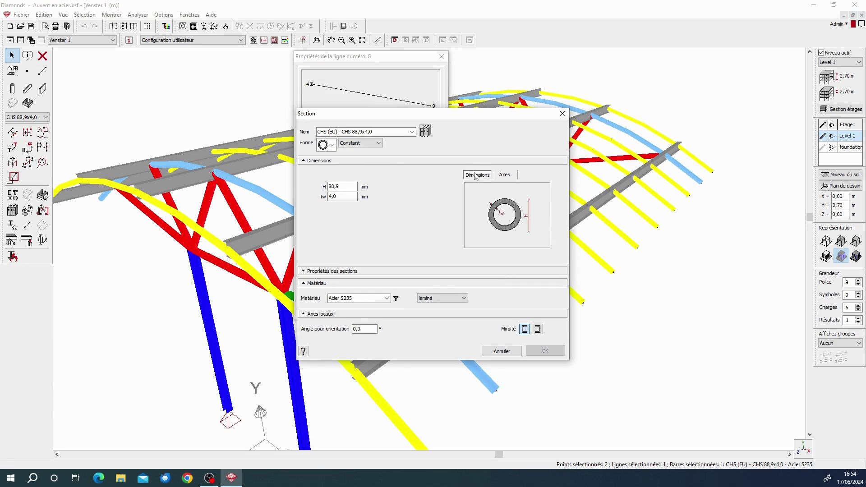
Browse the section library down to the HE profiles and close the library, section and line property dialogs.
left_click(425, 131)
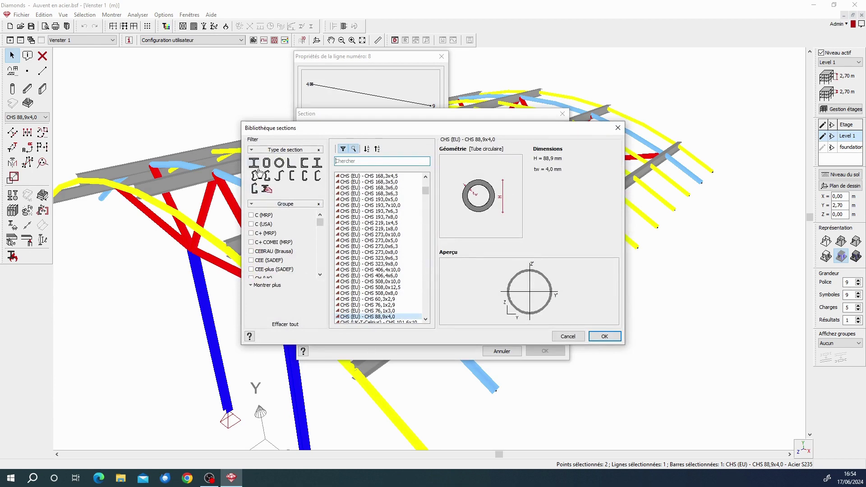
mouse_move(426, 191)
left_mouse_down()
mouse_move(423, 261)
mouse_move(425, 206)
left_mouse_up()
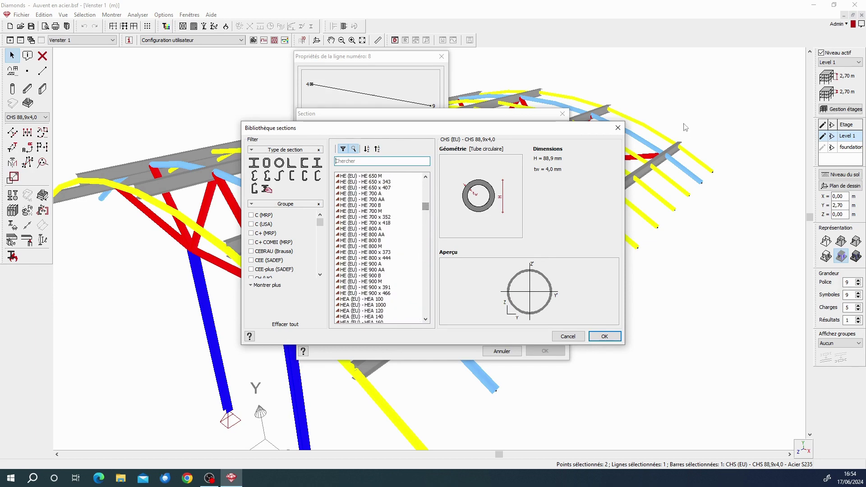
left_click(617, 127)
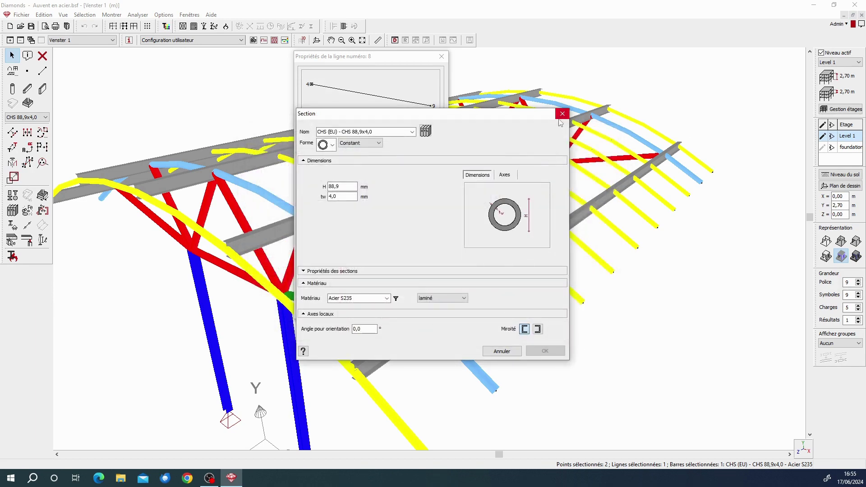
left_click(562, 114)
left_click(440, 56)
Examine the available interface languages and the units and decimals settings.
scroll(341, 88, "down", 4)
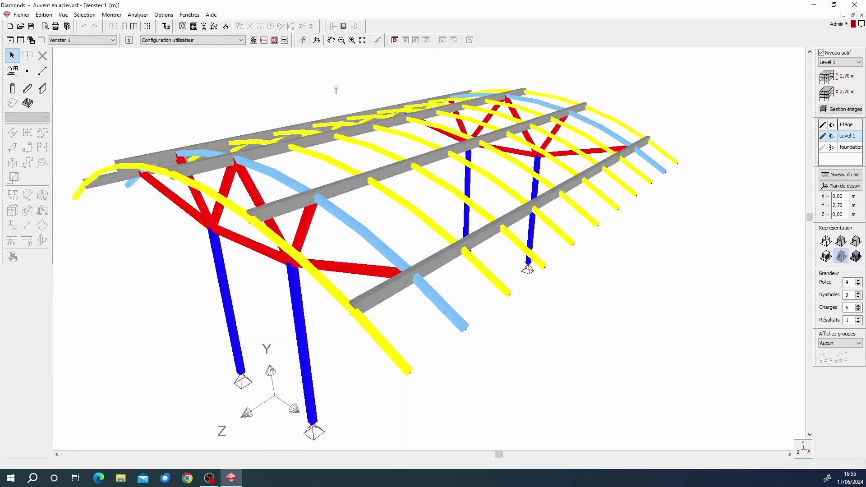
middle_click_drag(273, 100, 289, 105)
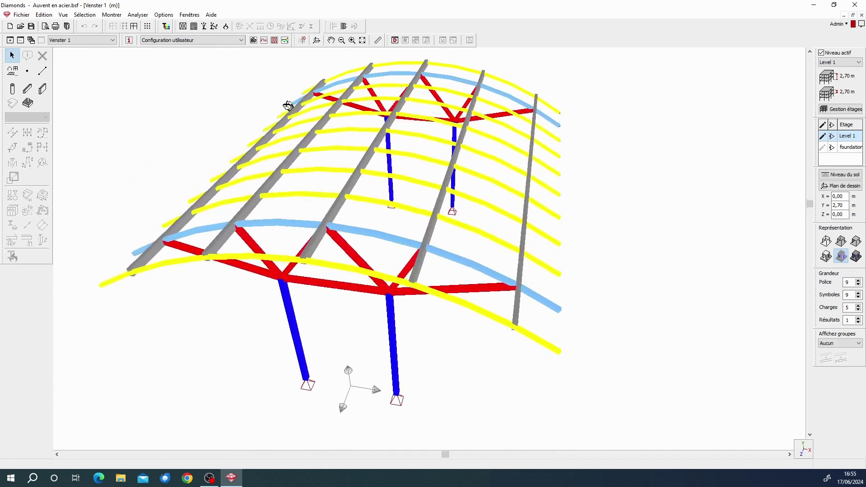
left_click(190, 14)
mouse_move(165, 15)
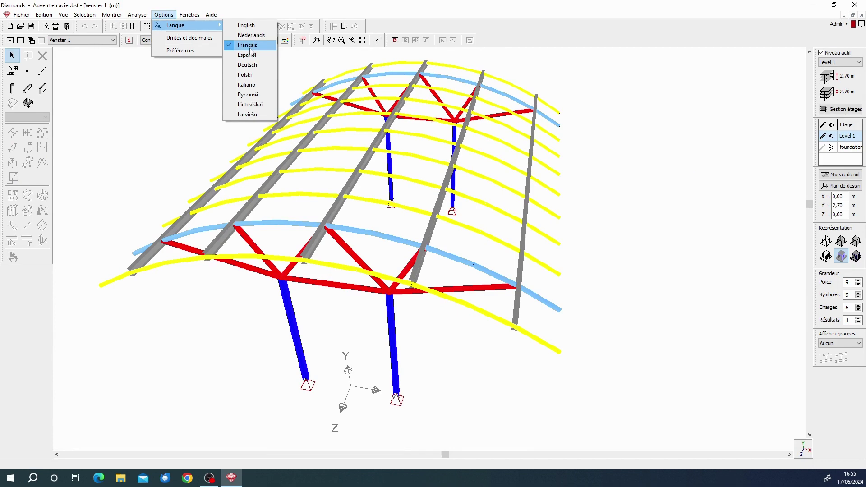
left_click(203, 40)
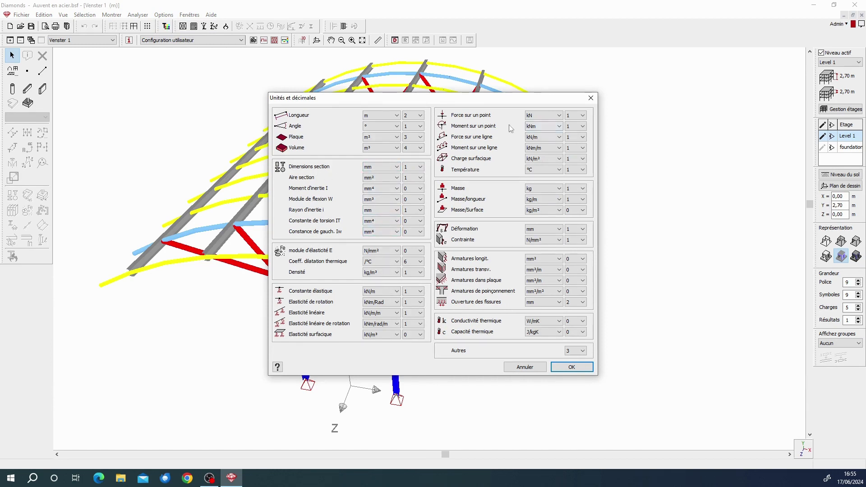
left_click(590, 97)
left_click(171, 16)
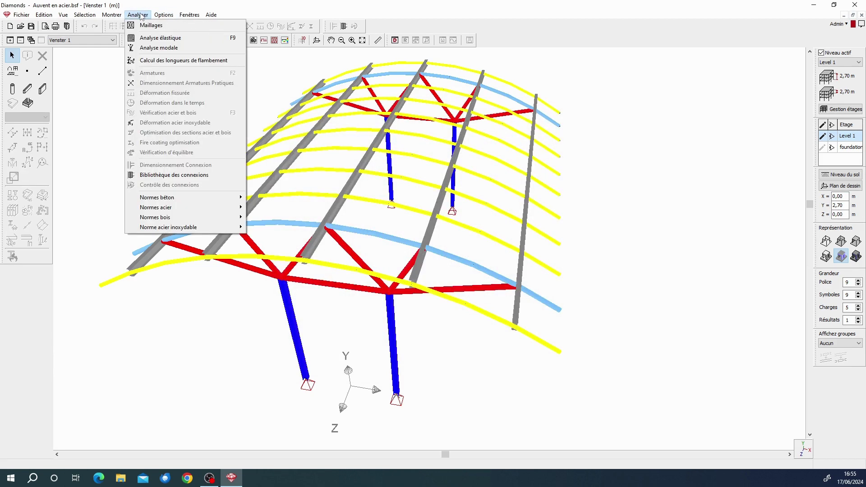
mouse_move(118, 16)
mouse_move(85, 15)
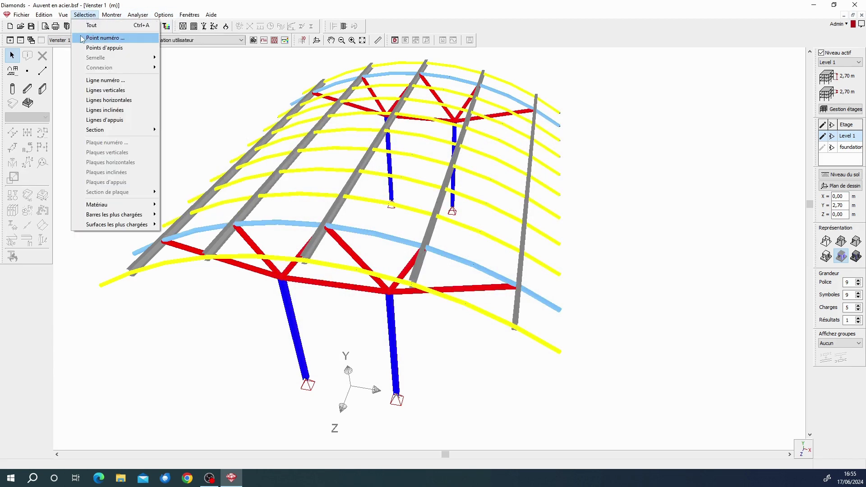
mouse_move(108, 207)
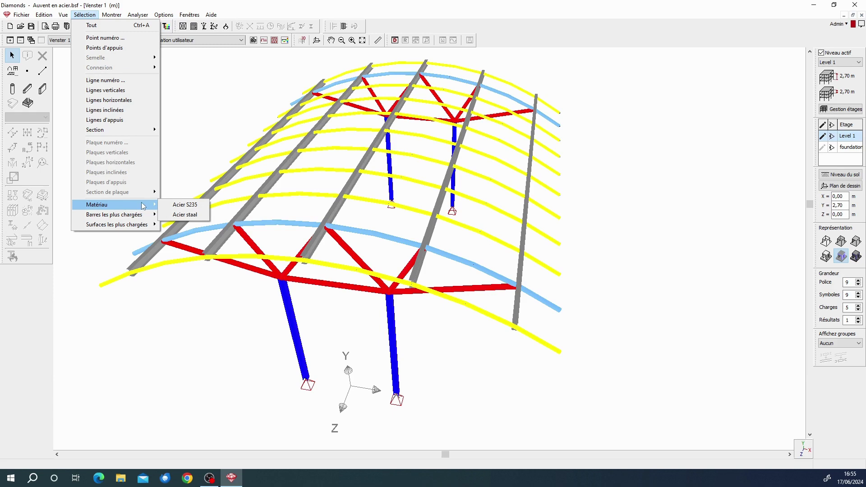
mouse_move(45, 16)
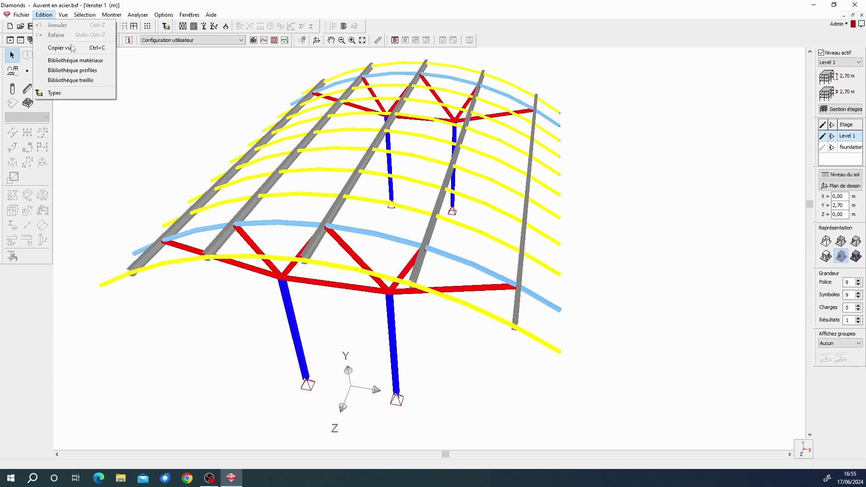
Examine the material library, the section library and the reinforcement mesh library one after another, closing each without changes.
left_click(87, 61)
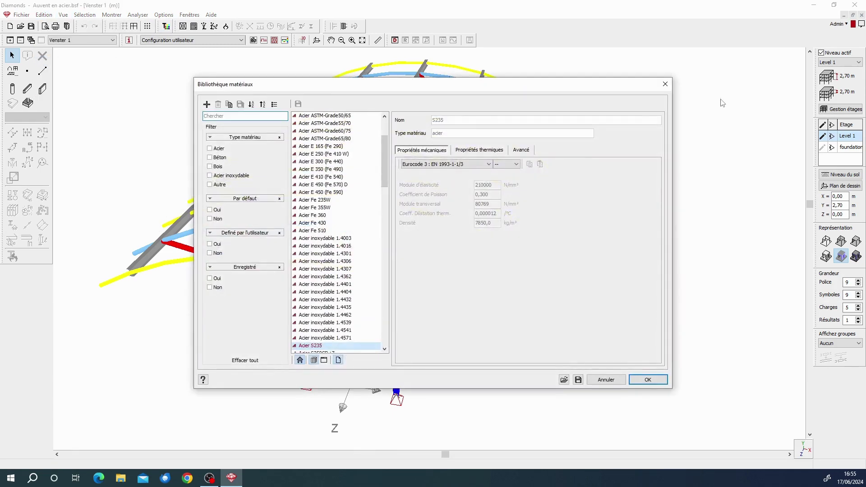
left_click(665, 84)
left_click(44, 15)
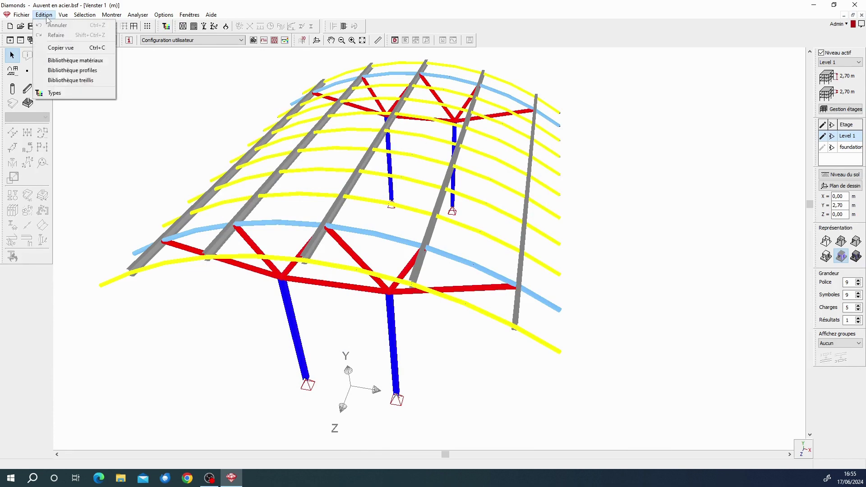
left_click(81, 71)
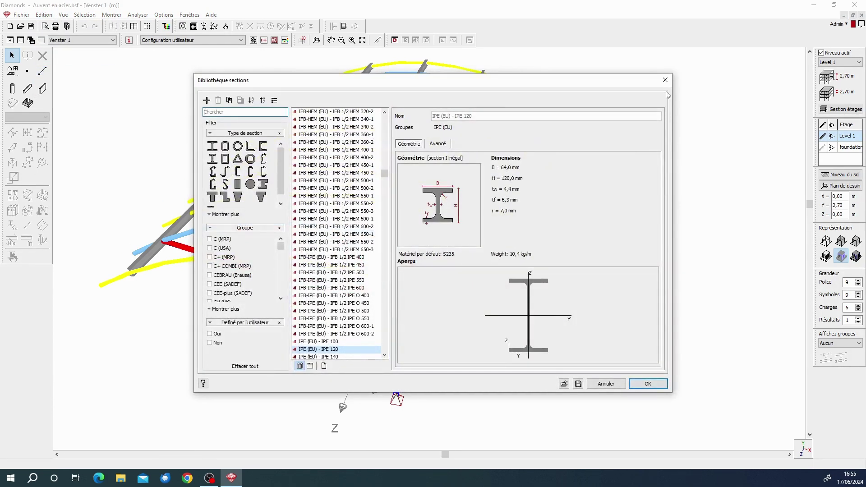
left_click(665, 79)
left_click(45, 15)
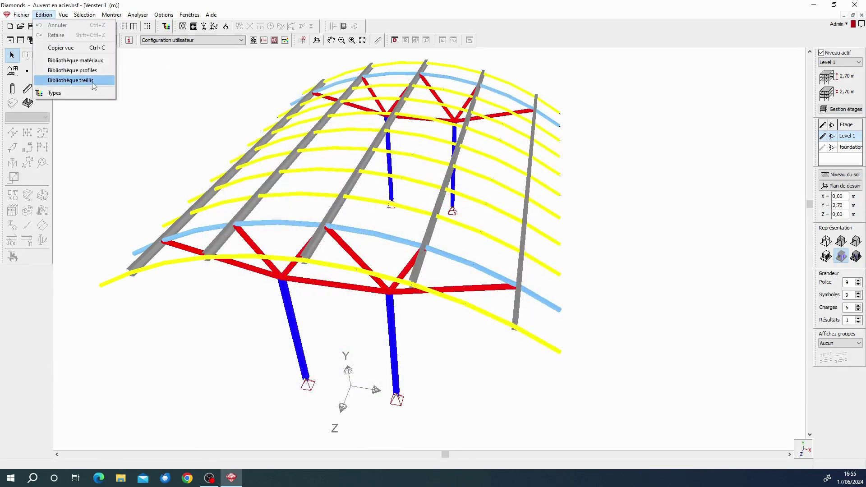
left_click(71, 81)
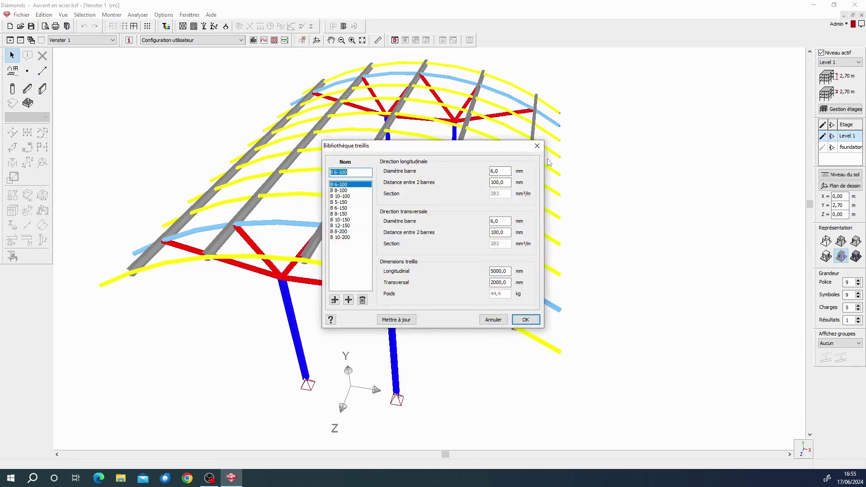
left_click(536, 145)
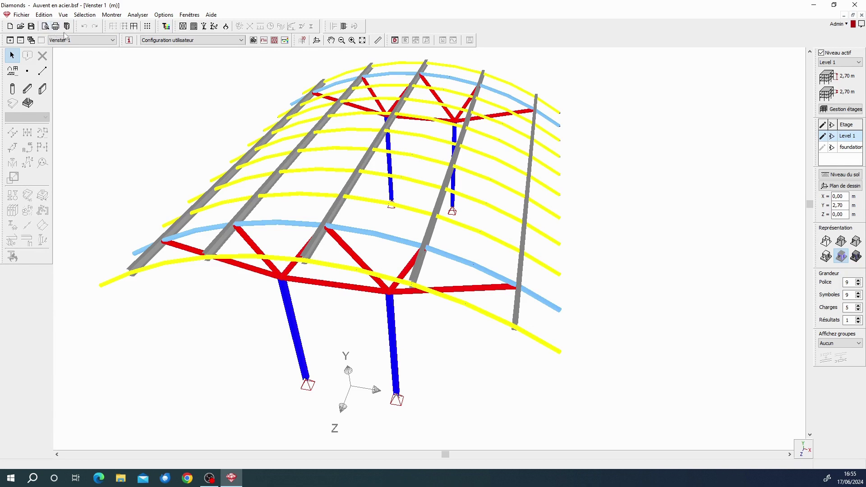
Start a new report in the calculation note manager and include a table of contents.
left_click(67, 27)
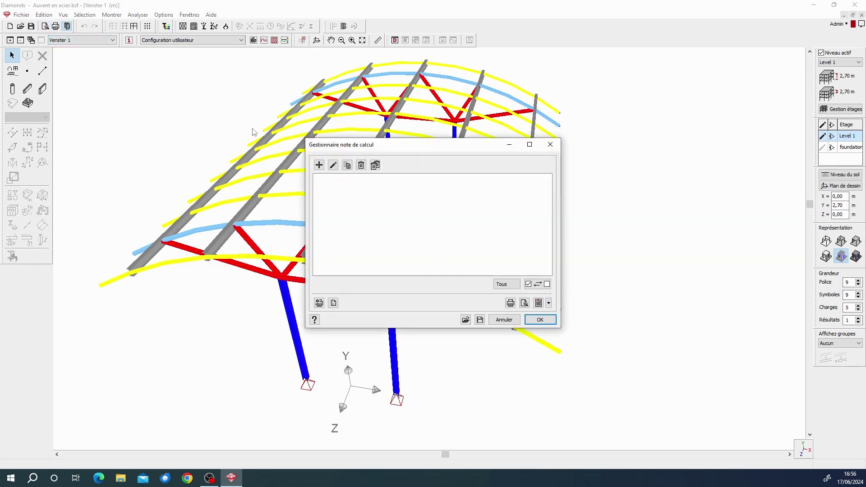
left_click_drag(374, 149, 224, 77)
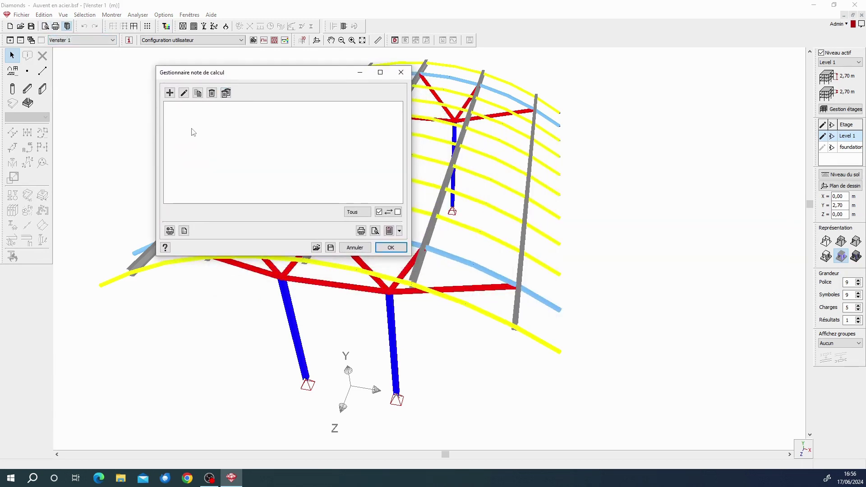
left_click(170, 93)
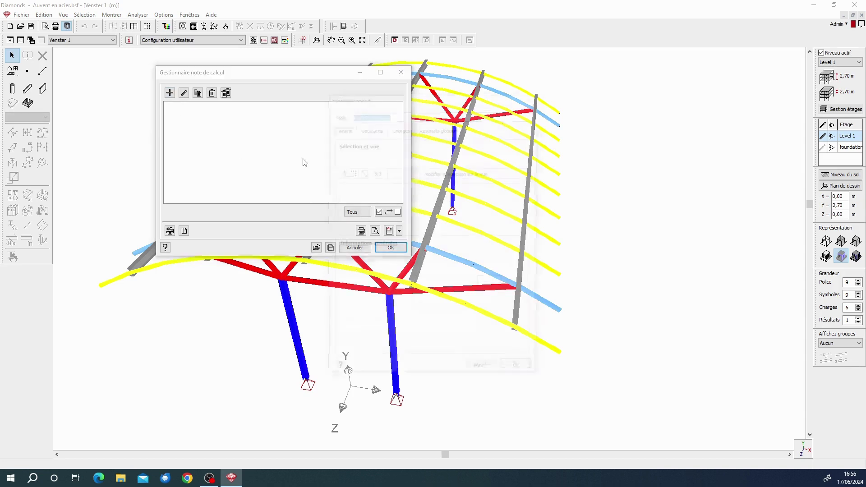
left_click(340, 263)
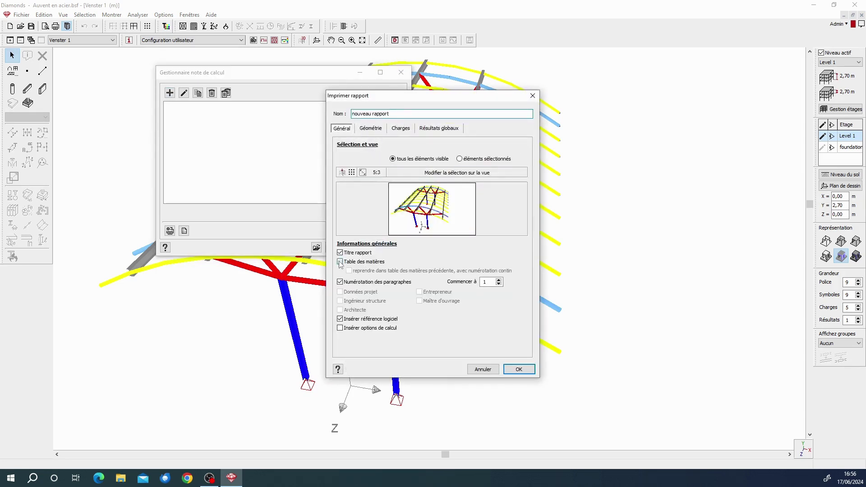
Examine the report's geometry, loads, global results and general options, discard the report and close the calculation note manager.
left_click(377, 130)
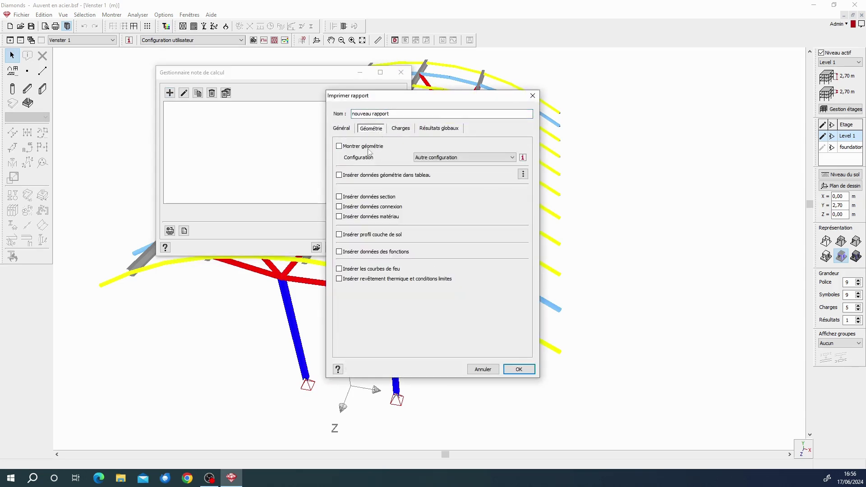
left_click(410, 127)
left_click(435, 129)
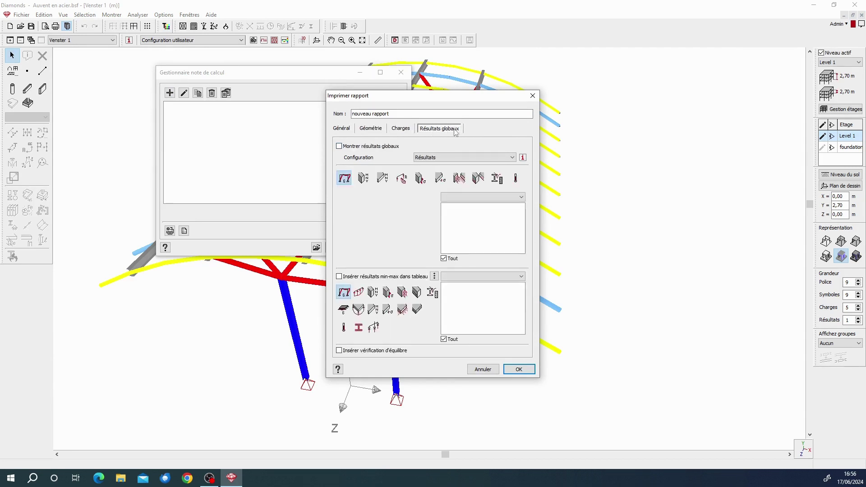
left_click(407, 128)
left_click(370, 128)
left_click(341, 128)
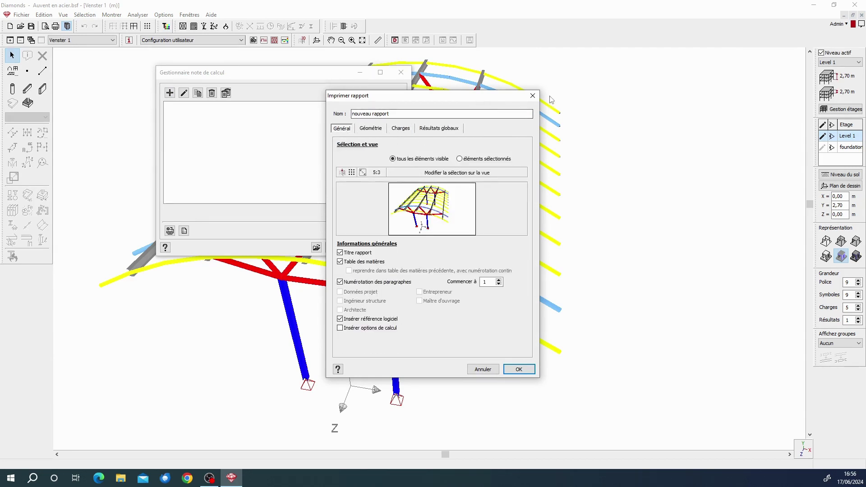
left_click(532, 96)
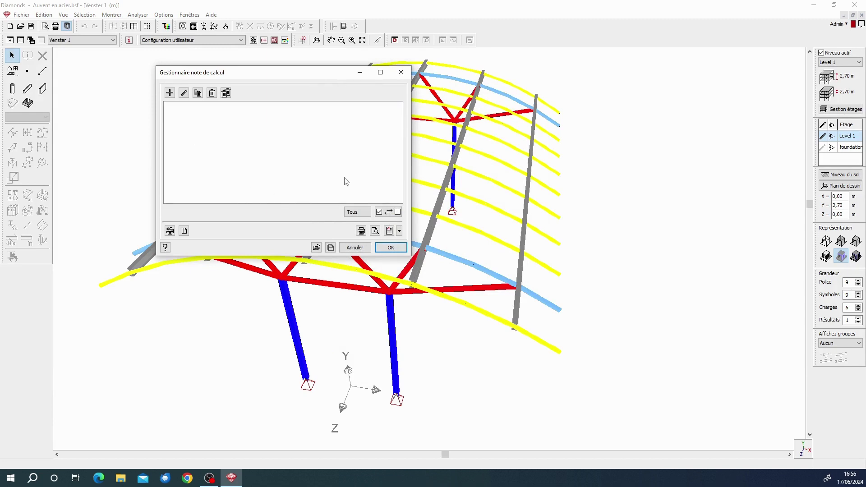
left_click(400, 72)
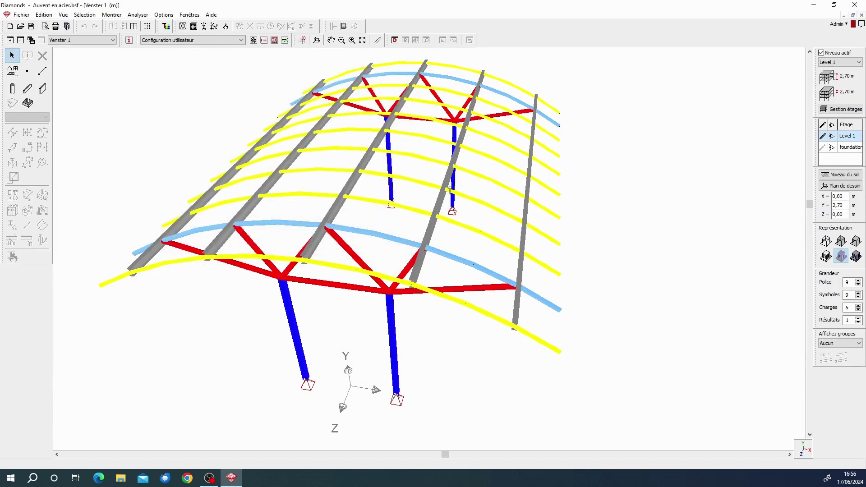
scroll(602, 303, "down", 3)
middle_click_drag(610, 353, 454, 367)
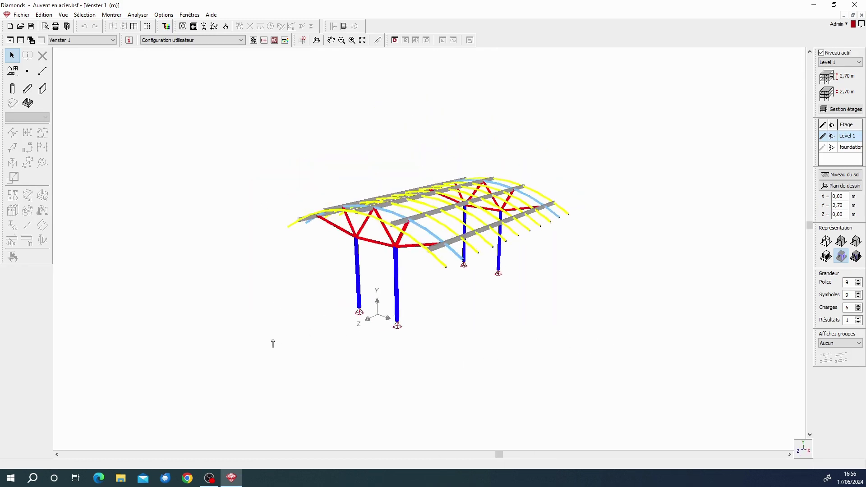
middle_click_drag(451, 358, 406, 360)
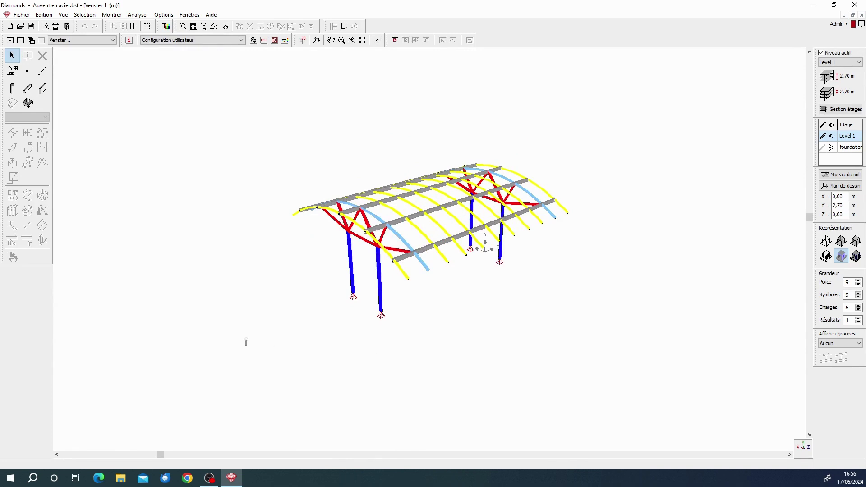